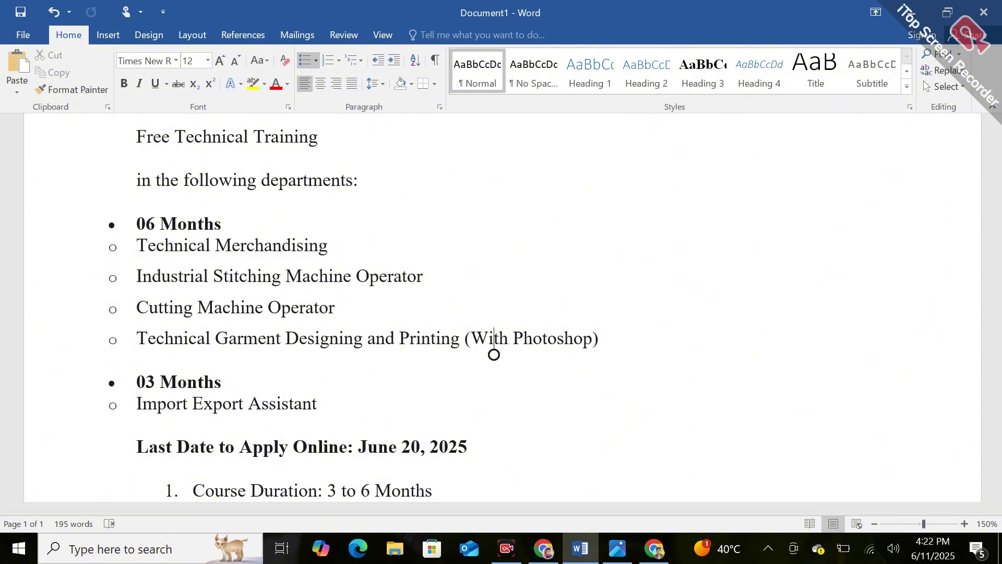
Read the training announcement in the Word document and examine the NAVTTC course poster in the Photos viewer.
{"action": "scroll", "coordinate": [583, 322], "scroll_direction": "down", "scroll_amount": 4}
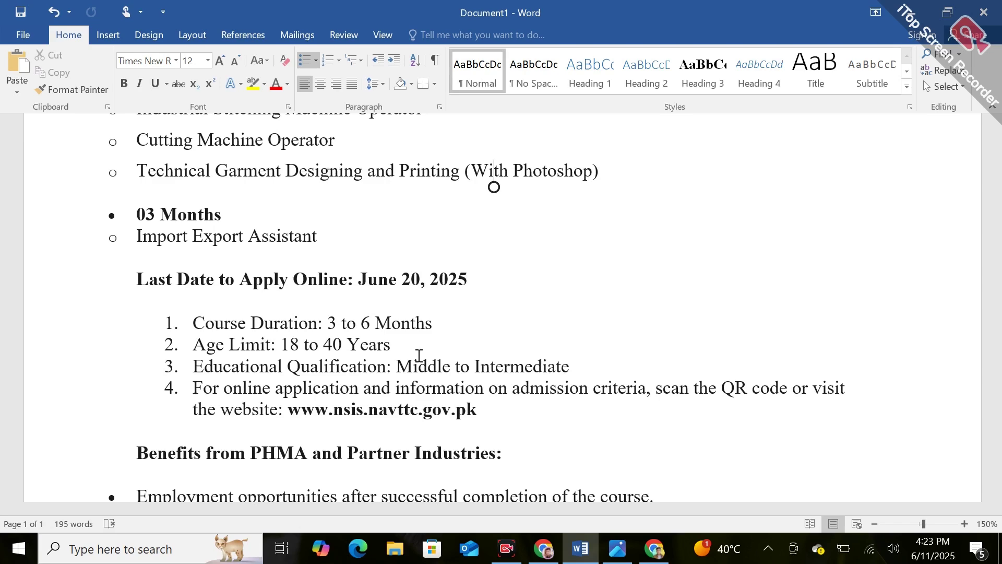
{"action": "scroll", "coordinate": [418, 356], "scroll_direction": "down", "scroll_amount": 5}
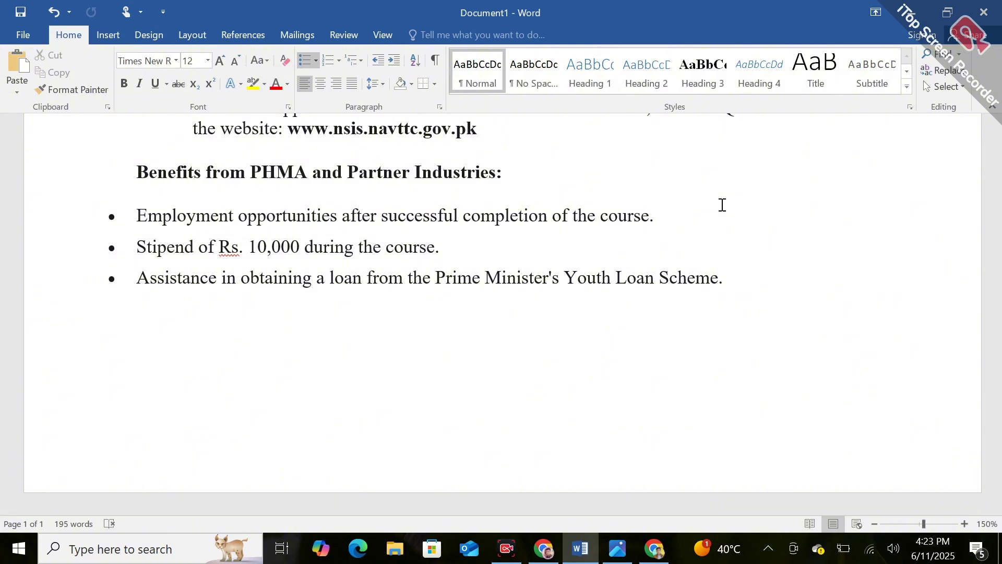
{"action": "left_click", "coordinate": [619, 554]}
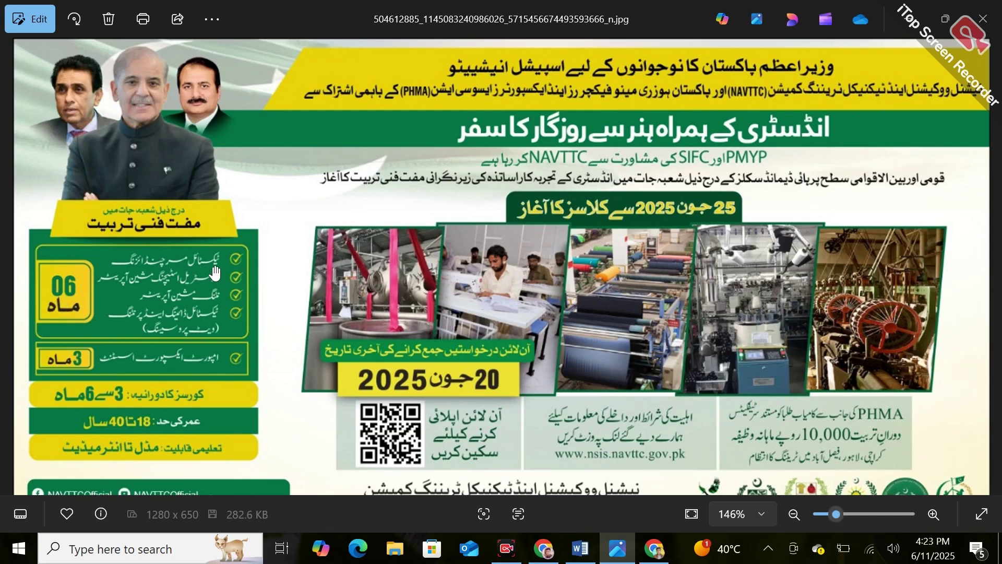
{"action": "scroll", "coordinate": [122, 372], "scroll_direction": "up", "scroll_amount": 3}
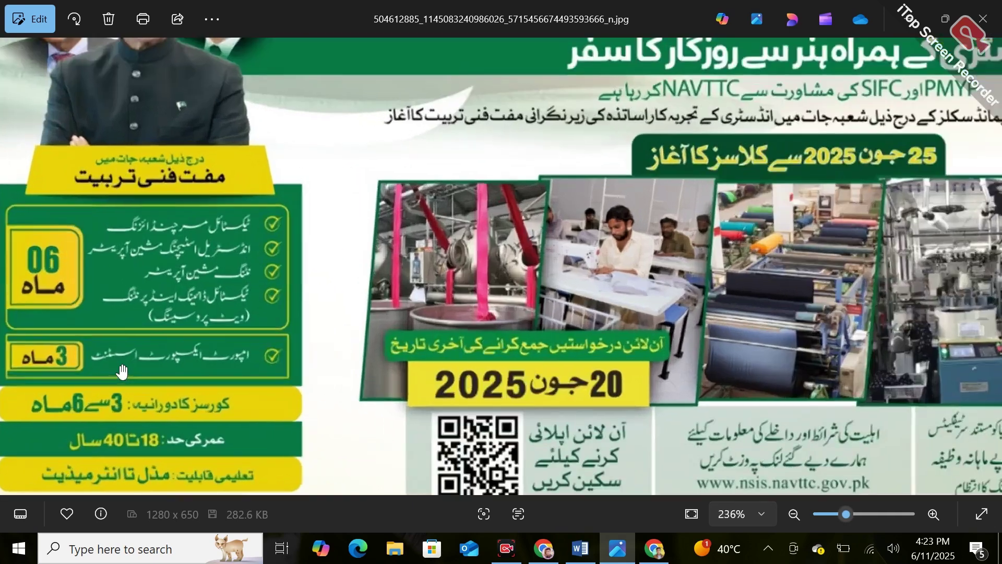
{"action": "scroll", "coordinate": [175, 390], "scroll_direction": "down", "scroll_amount": 2}
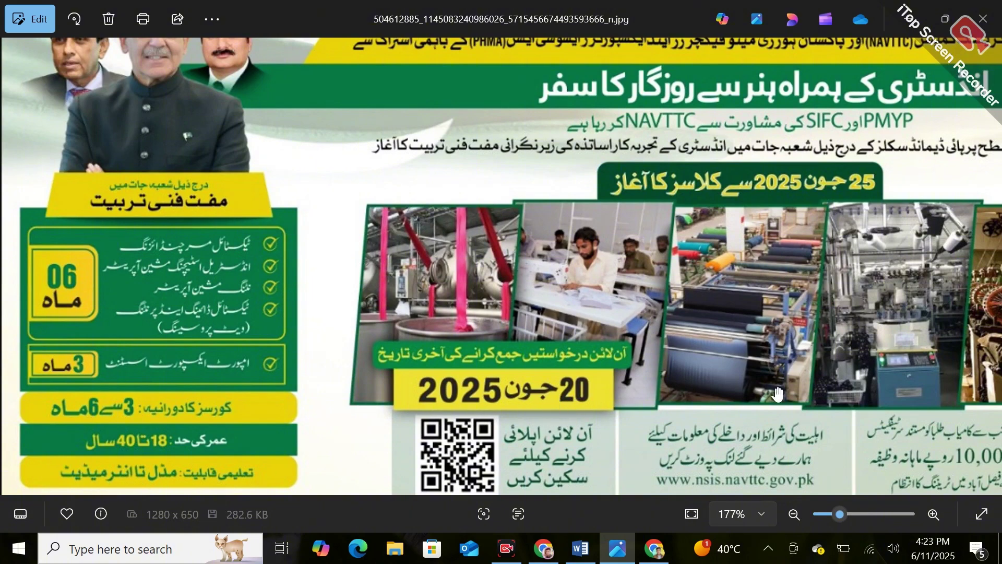
{"action": "scroll", "coordinate": [777, 394], "scroll_direction": "down", "scroll_amount": 3}
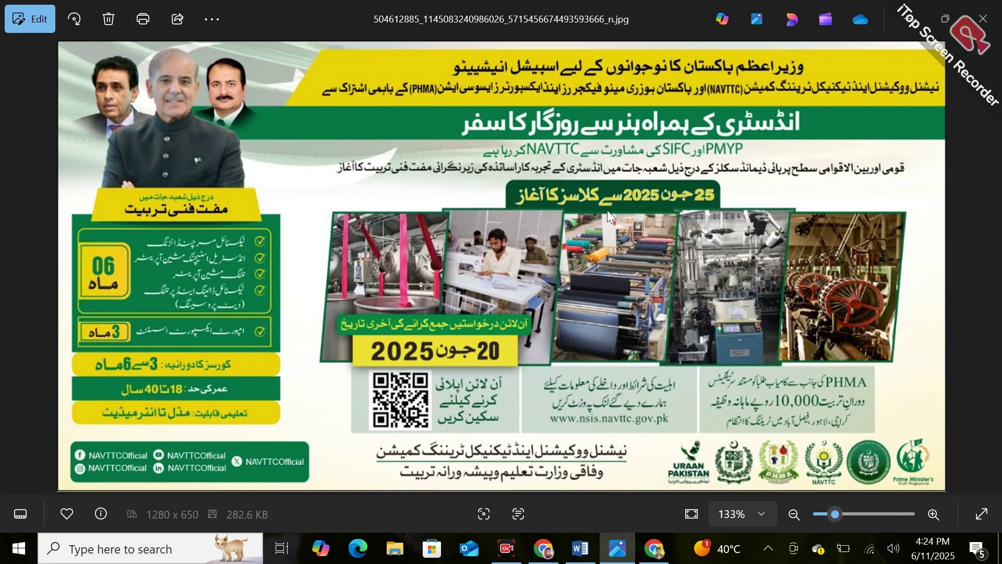
{"action": "scroll", "coordinate": [850, 439], "scroll_direction": "up", "scroll_amount": 4}
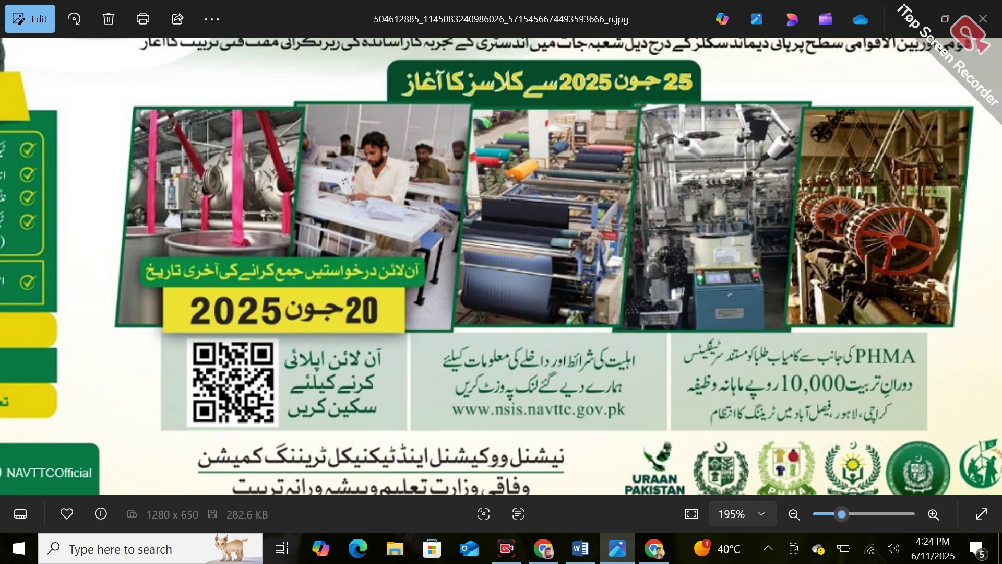
{"action": "left_click_drag", "start_coordinate": [731, 427], "coordinate": [767, 404]}
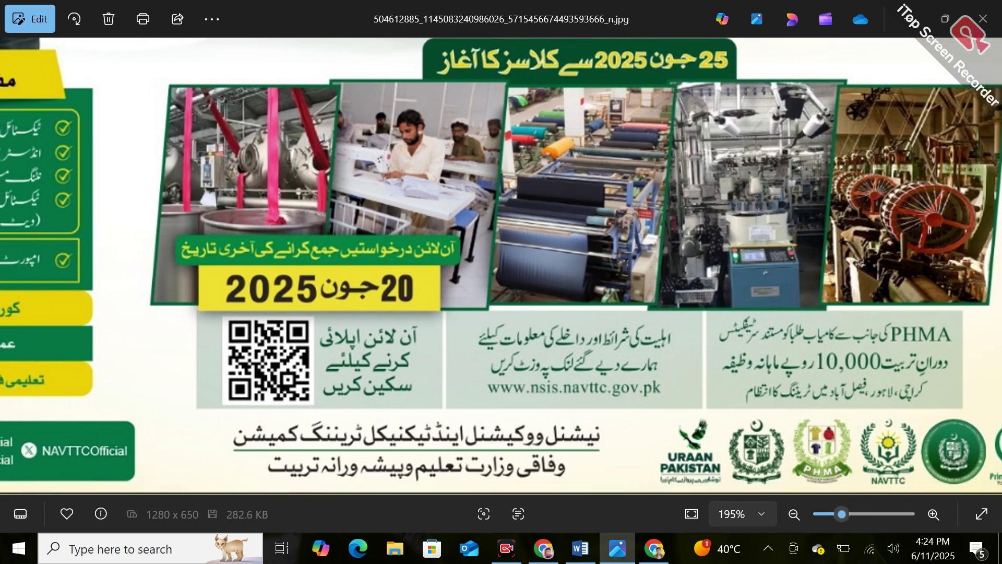
{"action": "scroll", "coordinate": [766, 404], "scroll_direction": "down", "scroll_amount": 4}
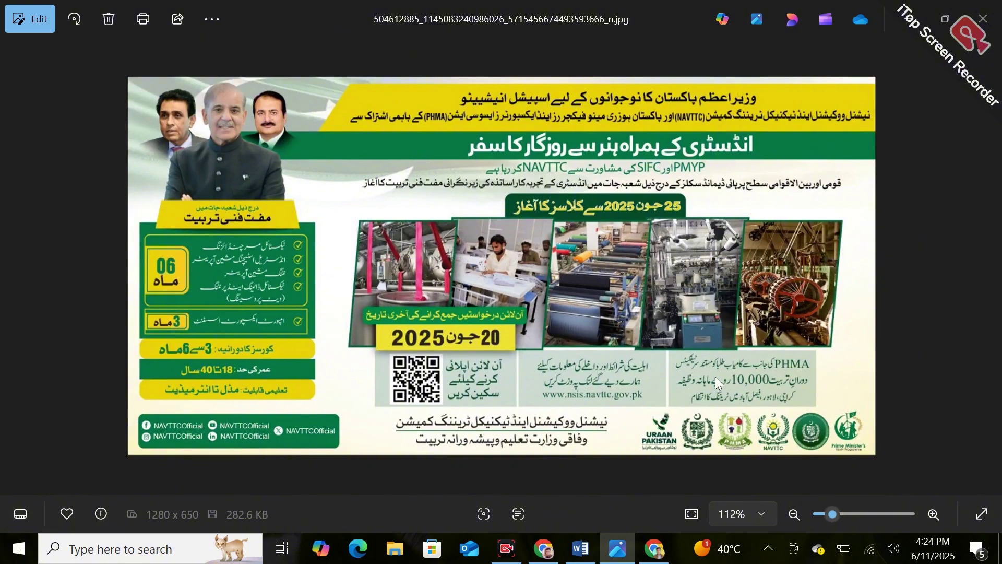
{"action": "left_click", "coordinate": [546, 554]}
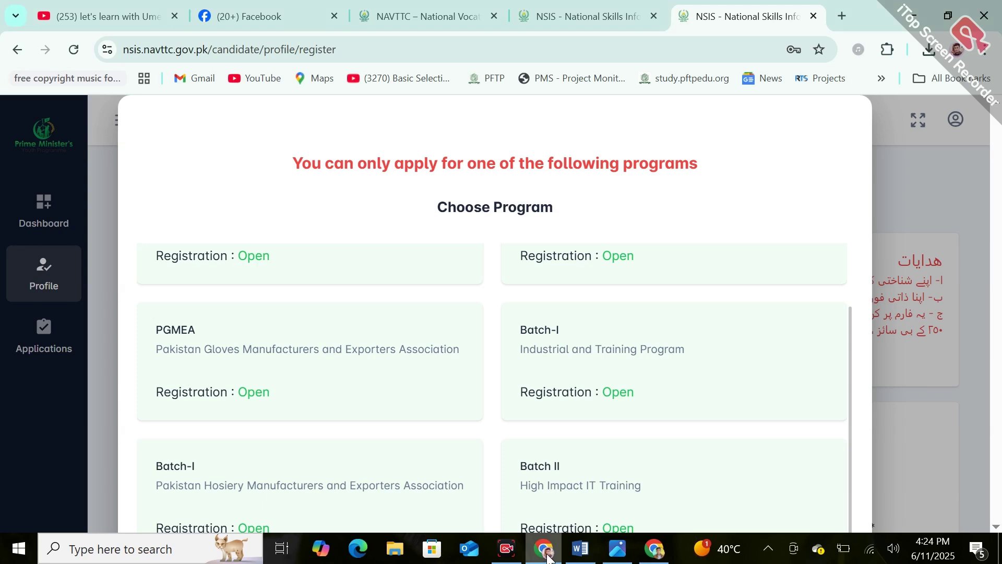
{"action": "left_click", "coordinate": [407, 15]}
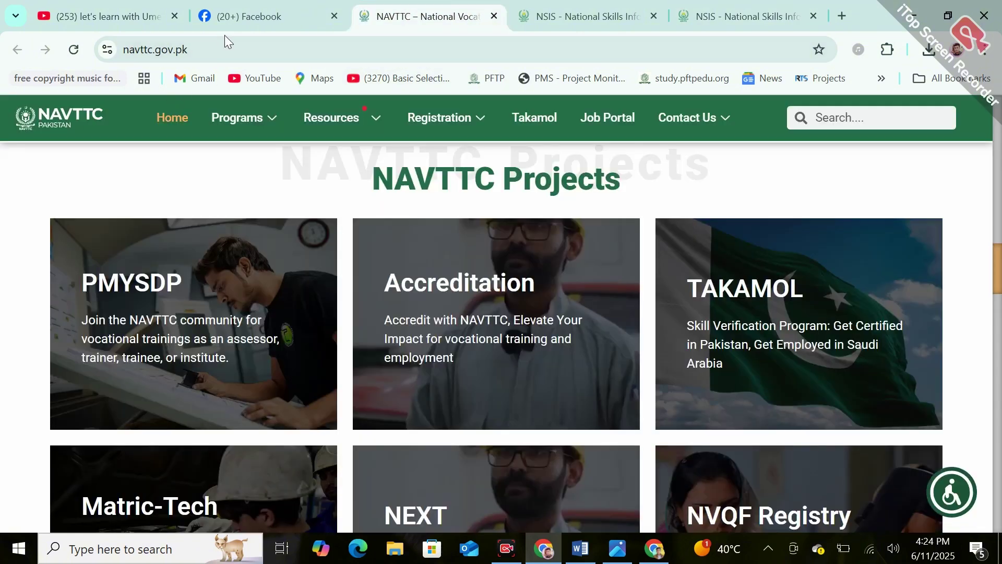
{"action": "left_click", "coordinate": [234, 55]}
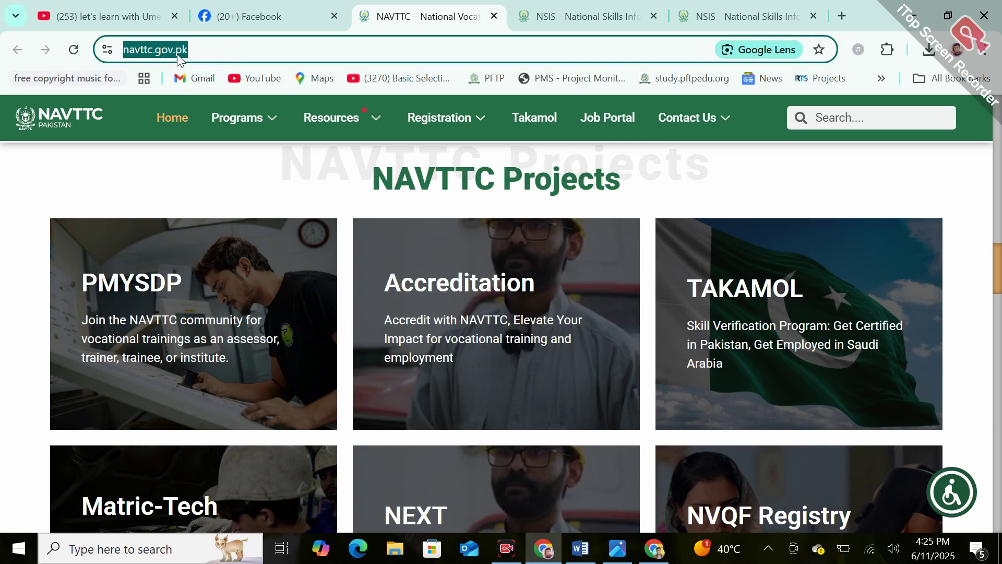
{"action": "left_click", "coordinate": [209, 50]}
{"action": "key", "text": "shift+Left"}
{"action": "key", "text": "shift+Left"}
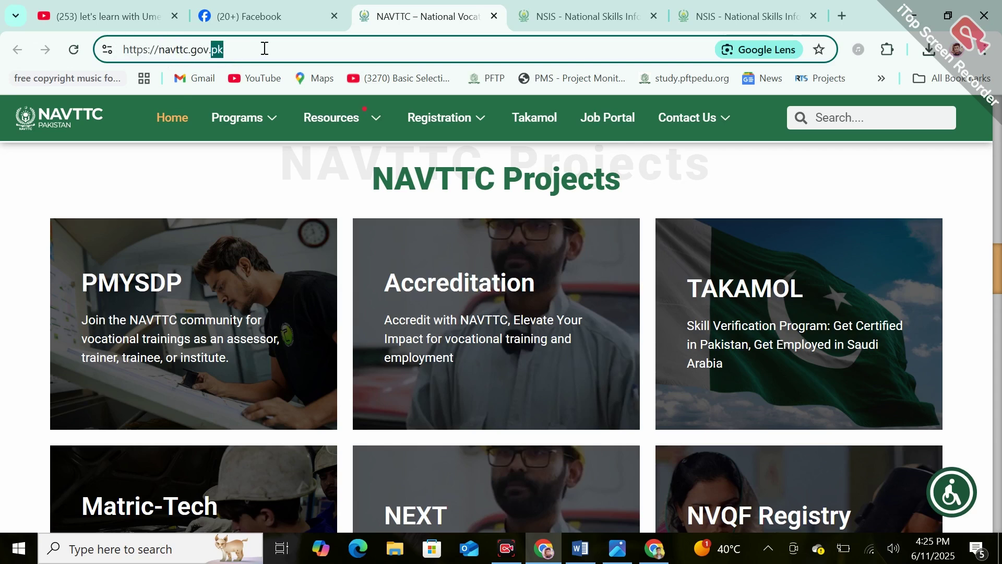
{"action": "key", "text": "shift+Home"}
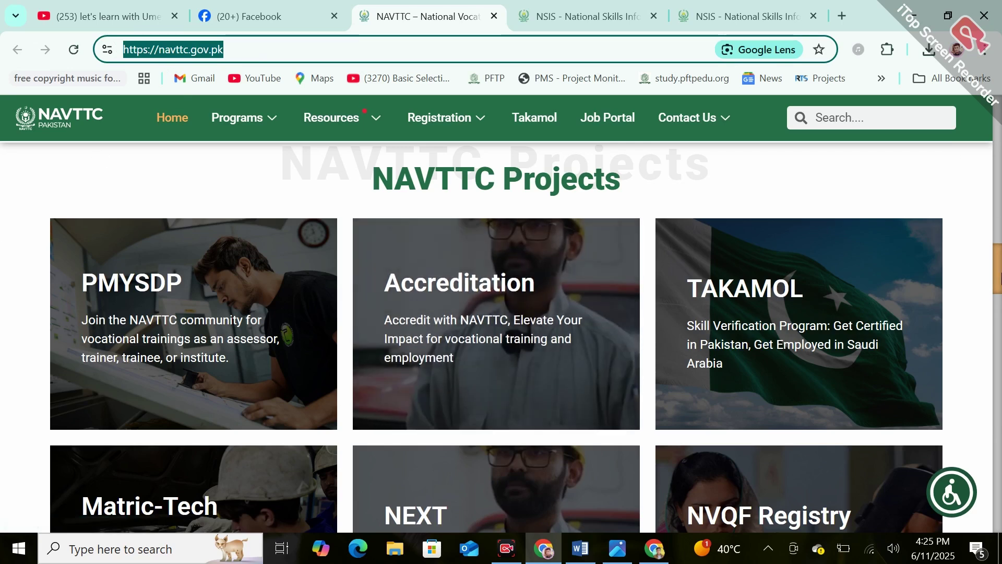
{"action": "key", "text": "Return"}
Open the PMYSDP project from the NAVTTC Projects section to reach the registration portal's sign-in page.
{"action": "scroll", "coordinate": [501, 314], "scroll_direction": "down", "scroll_amount": 12}
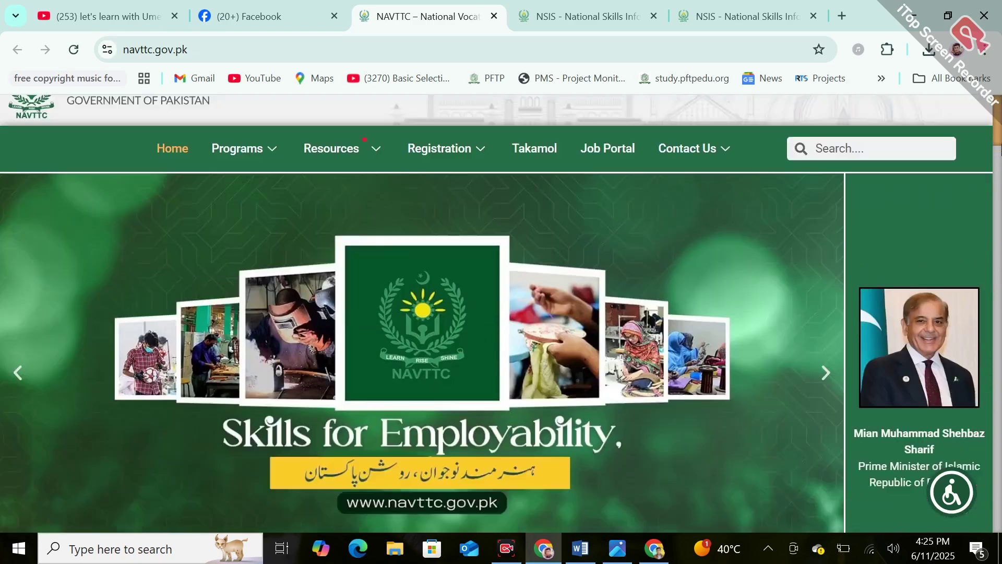
{"action": "scroll", "coordinate": [501, 339], "scroll_direction": "down", "scroll_amount": 6}
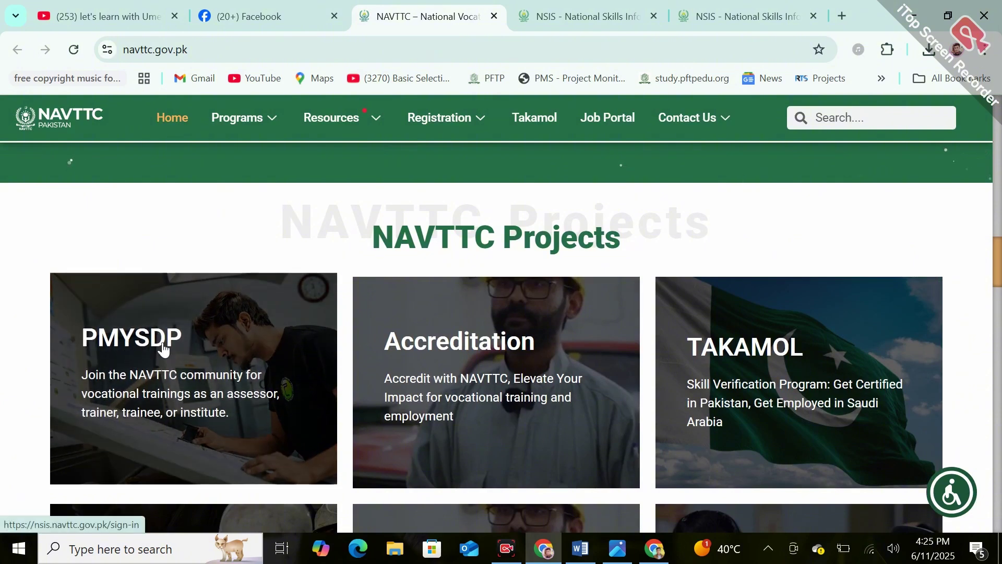
{"action": "left_click", "coordinate": [195, 338]}
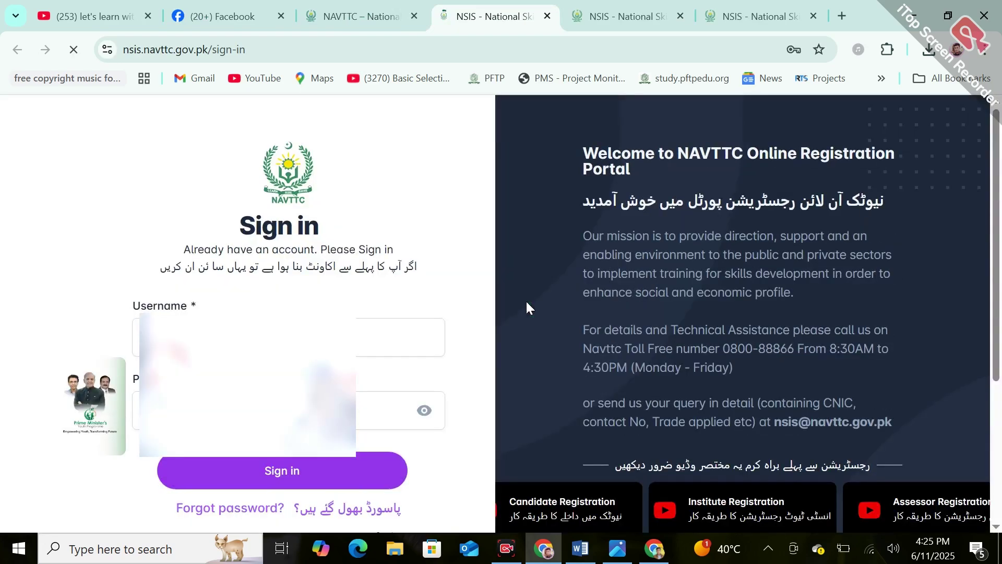
Examine the sign-in page's login fields and its registration options for candidates without an account.
{"action": "left_click", "coordinate": [235, 338]}
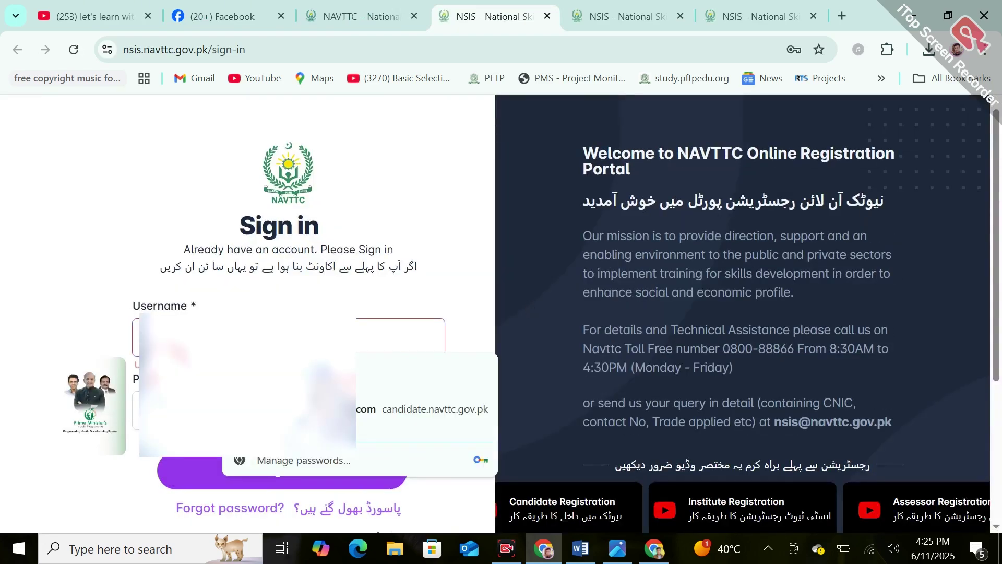
{"action": "left_click", "coordinate": [427, 254]}
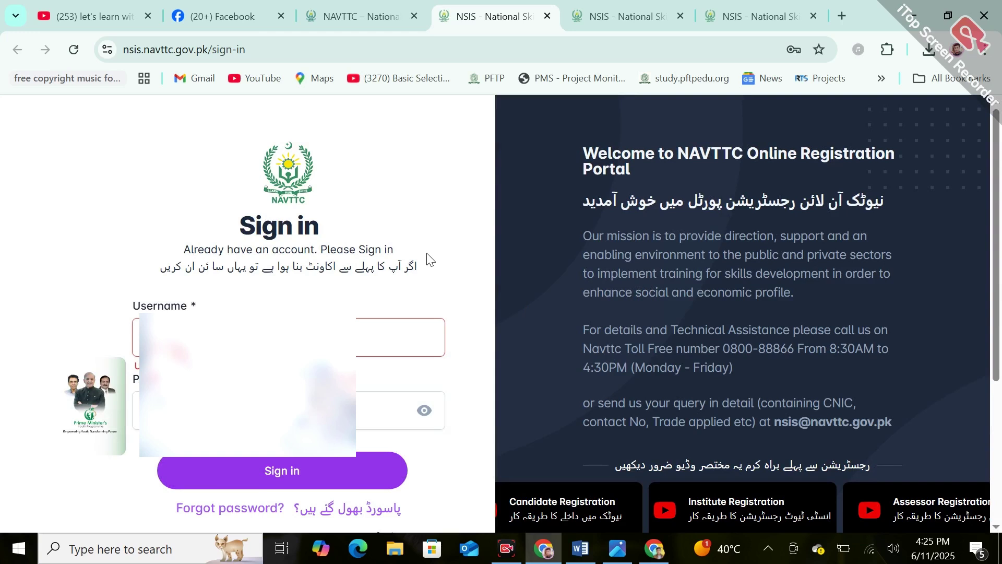
{"action": "scroll", "coordinate": [1000, 312], "scroll_direction": "down", "scroll_amount": 1}
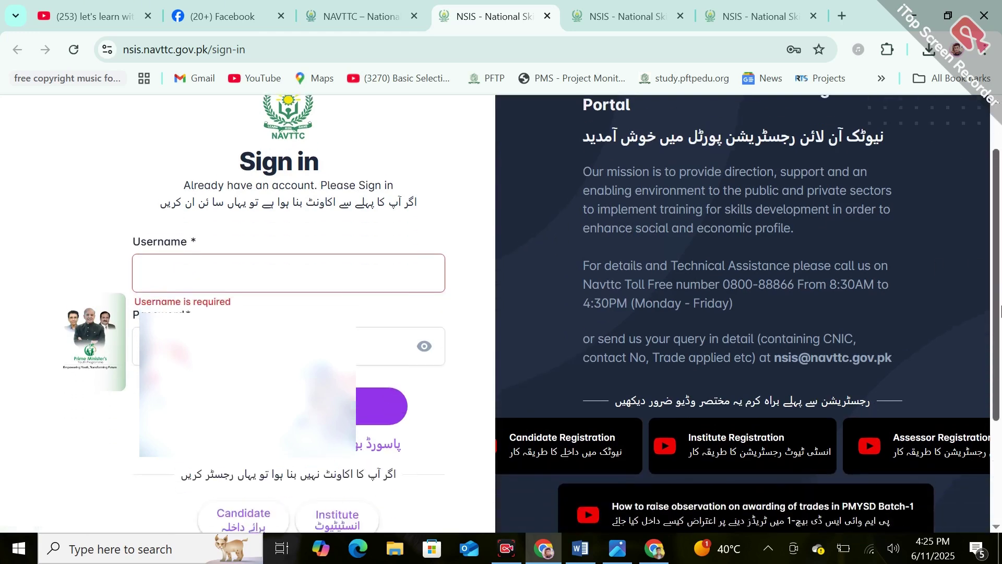
{"action": "scroll", "coordinate": [999, 312], "scroll_direction": "down", "scroll_amount": 1}
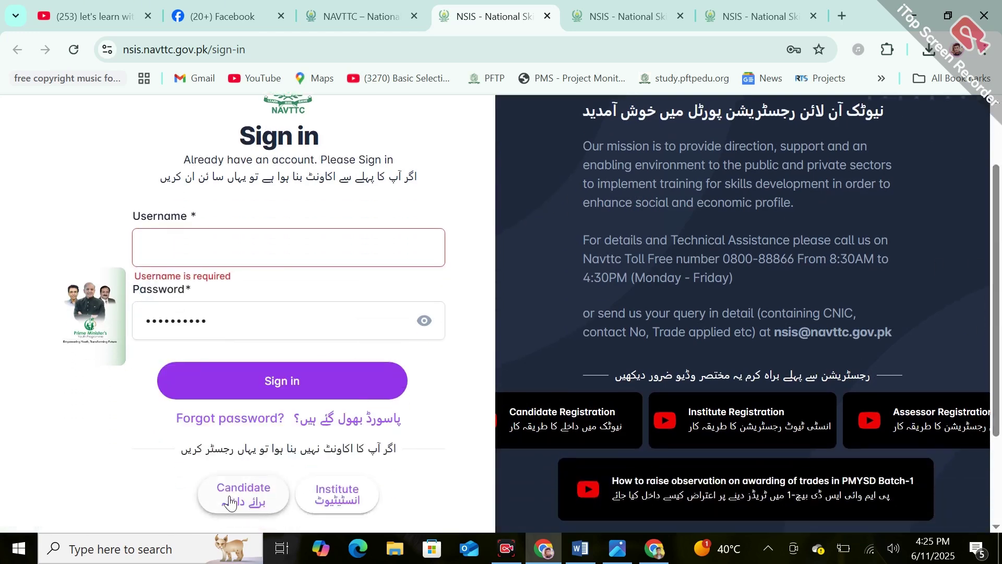
{"action": "scroll", "coordinate": [203, 498], "scroll_direction": "up", "scroll_amount": 5}
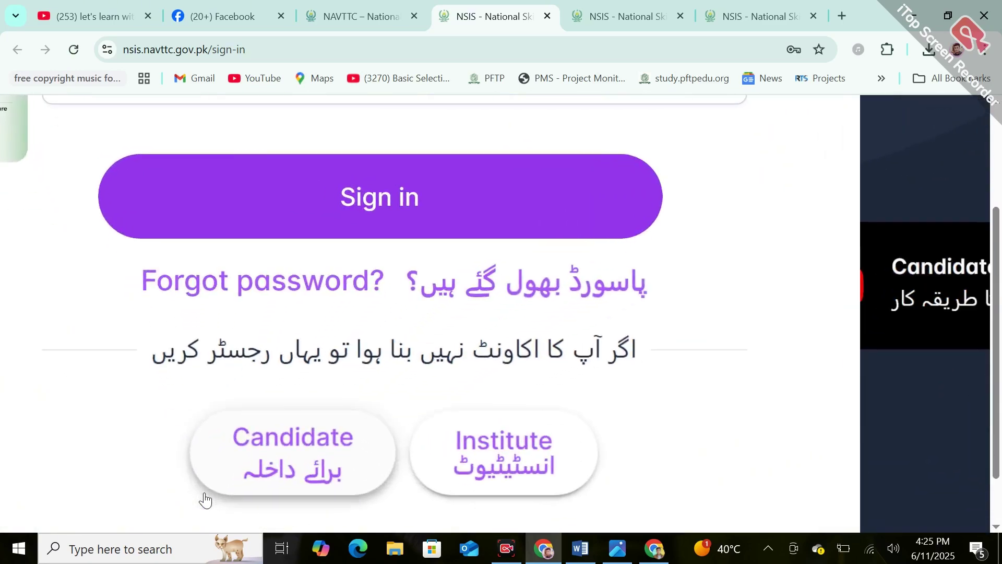
{"action": "scroll", "coordinate": [332, 463], "scroll_direction": "down", "scroll_amount": 3}
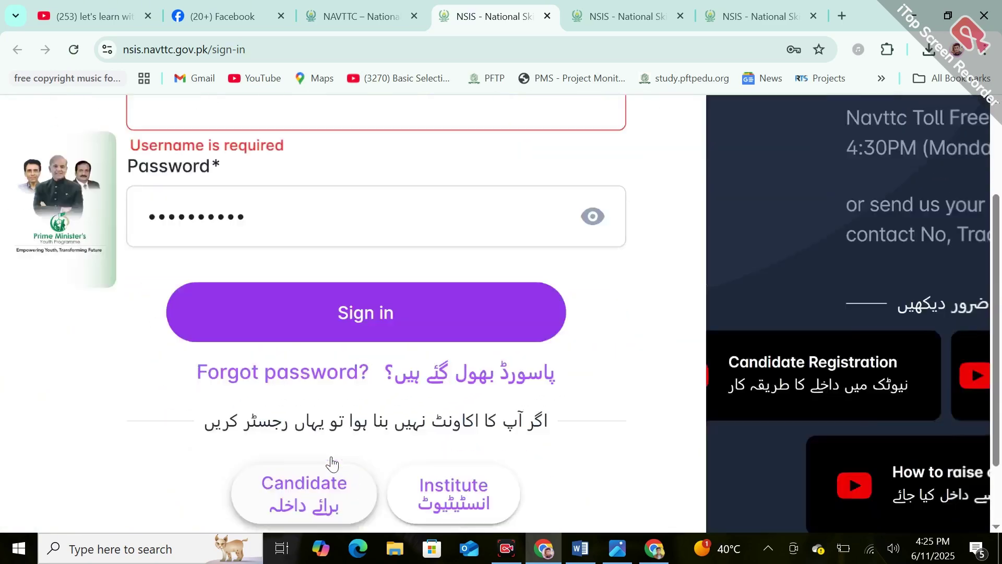
Show the Candidate Registration form and review its required fields, including the mobile network choices and password rules.
{"action": "left_click", "coordinate": [616, 17]}
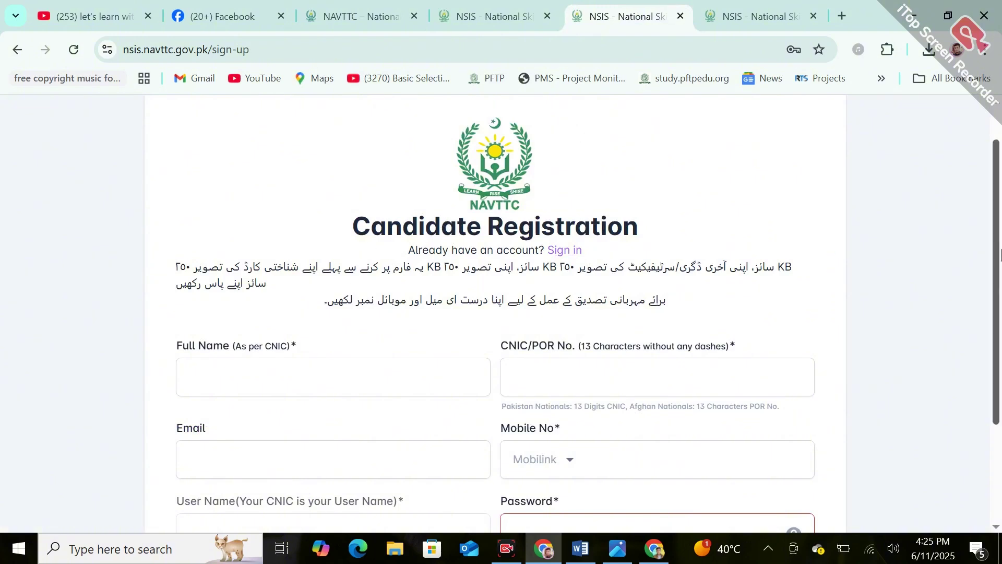
{"action": "scroll", "coordinate": [1001, 256], "scroll_direction": "down", "scroll_amount": 1}
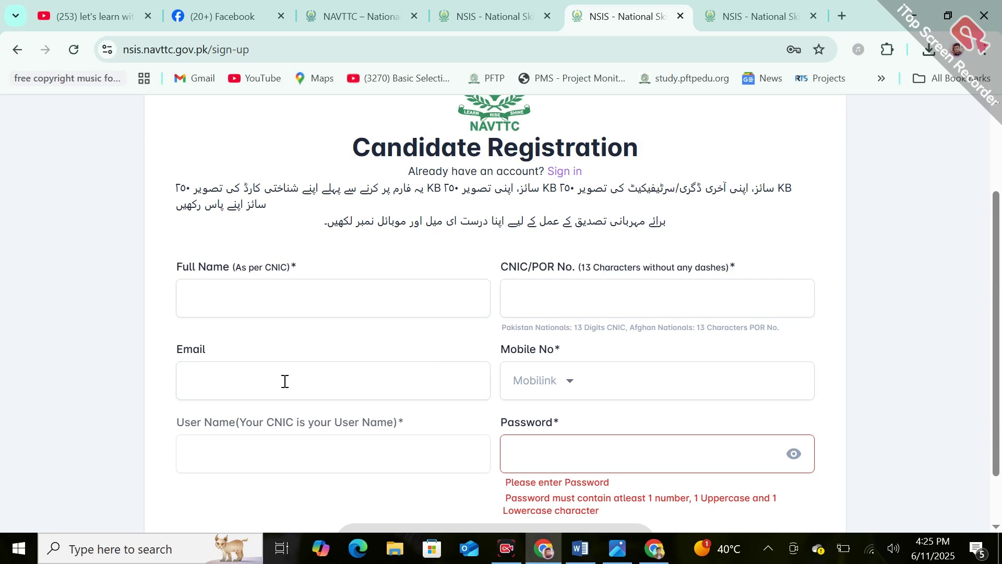
{"action": "left_click", "coordinate": [542, 388]}
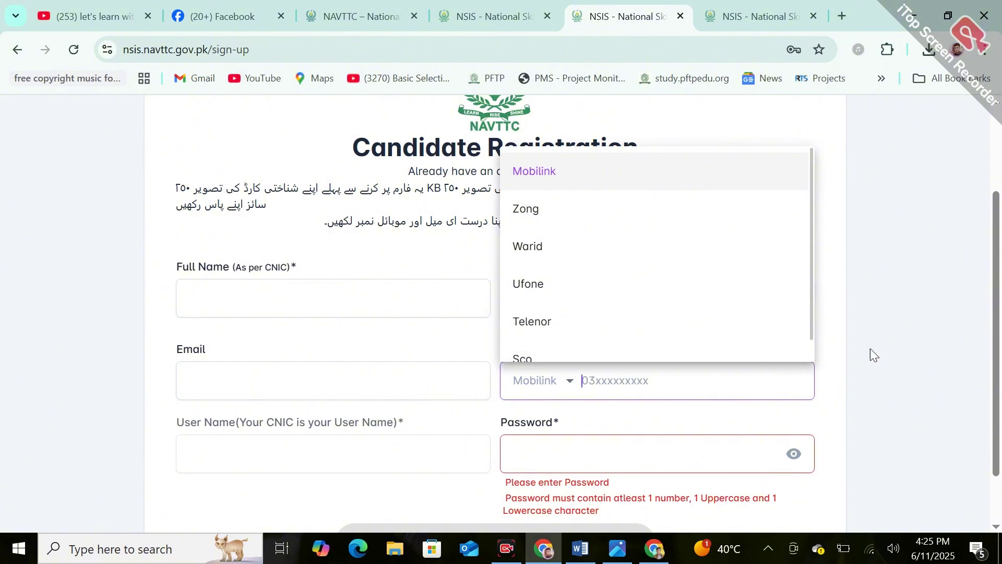
{"action": "left_click", "coordinate": [885, 344]}
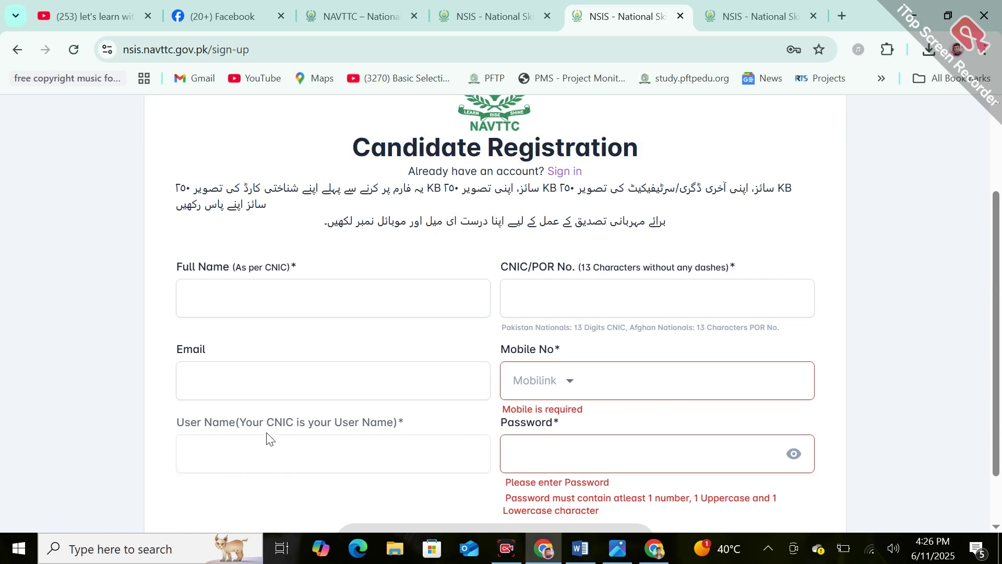
{"action": "scroll", "coordinate": [1000, 379], "scroll_direction": "down", "scroll_amount": 2}
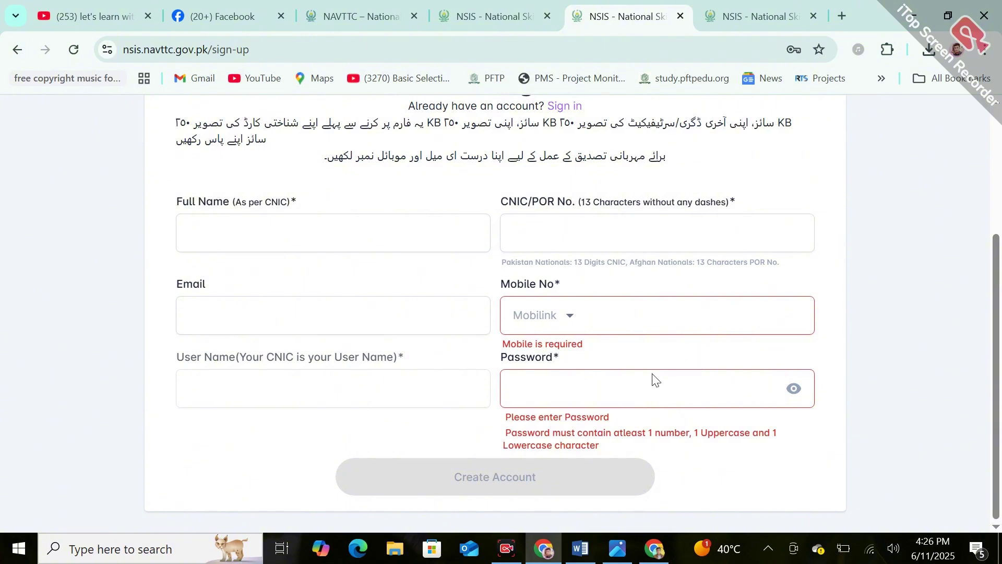
On the candidate profile page, choose the Batch-I program of the Pakistan Hosiery Manufacturers and Exporters Association.
{"action": "left_click", "coordinate": [484, 6]}
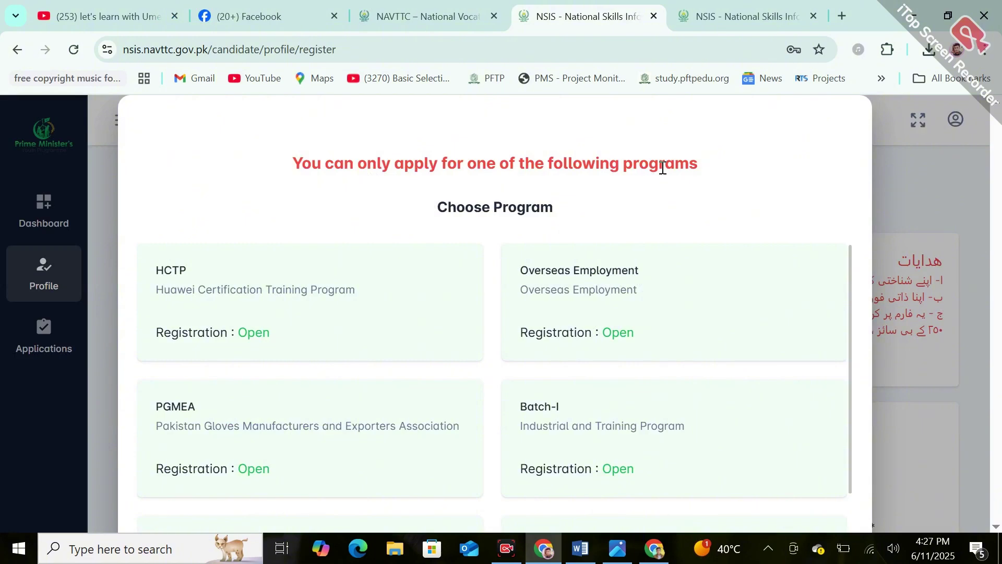
{"action": "left_click_drag", "start_coordinate": [847, 282], "coordinate": [856, 371]}
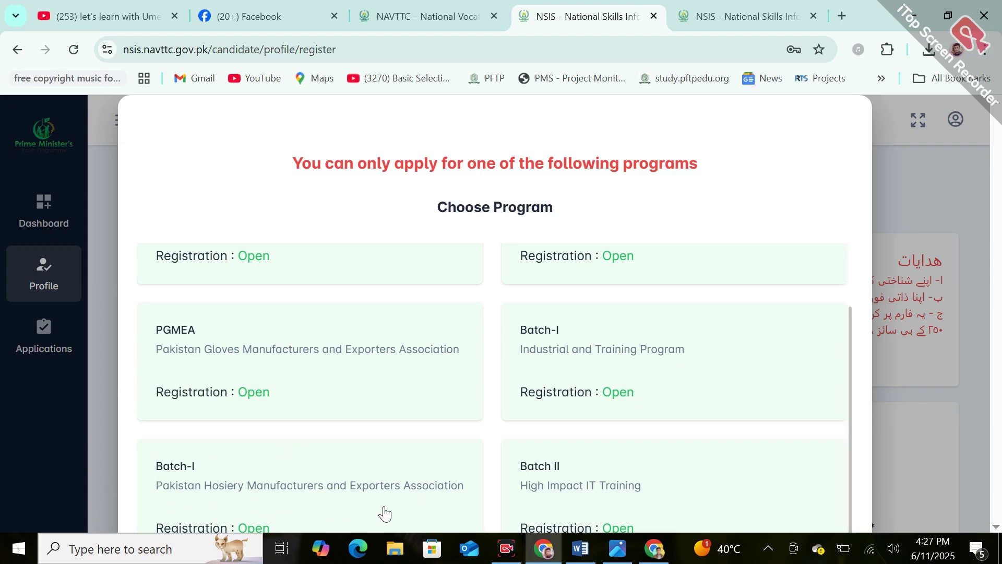
{"action": "scroll", "coordinate": [275, 497], "scroll_direction": "up", "scroll_amount": 3}
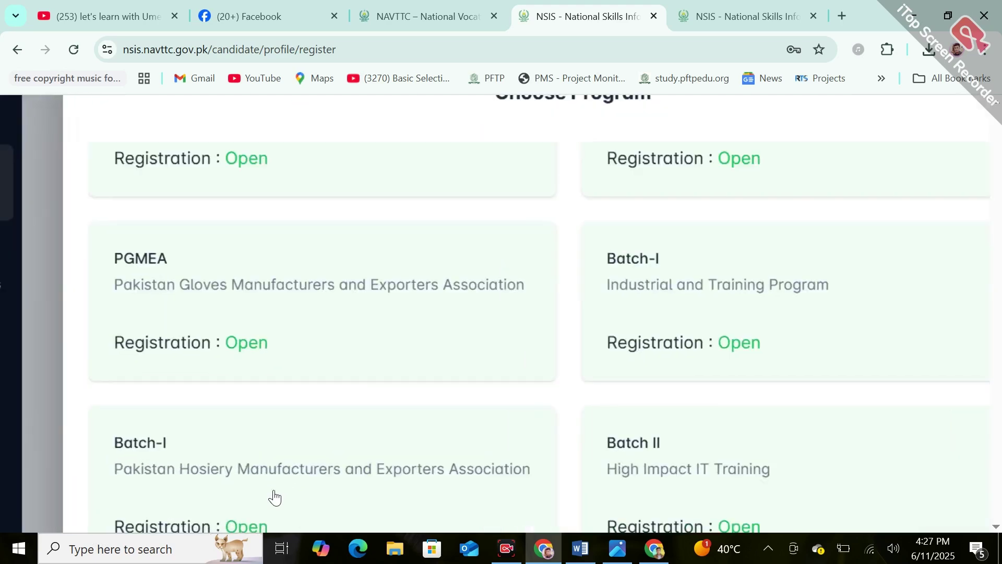
{"action": "scroll", "coordinate": [275, 498], "scroll_direction": "down", "scroll_amount": 3}
{"action": "left_click", "coordinate": [275, 497]}
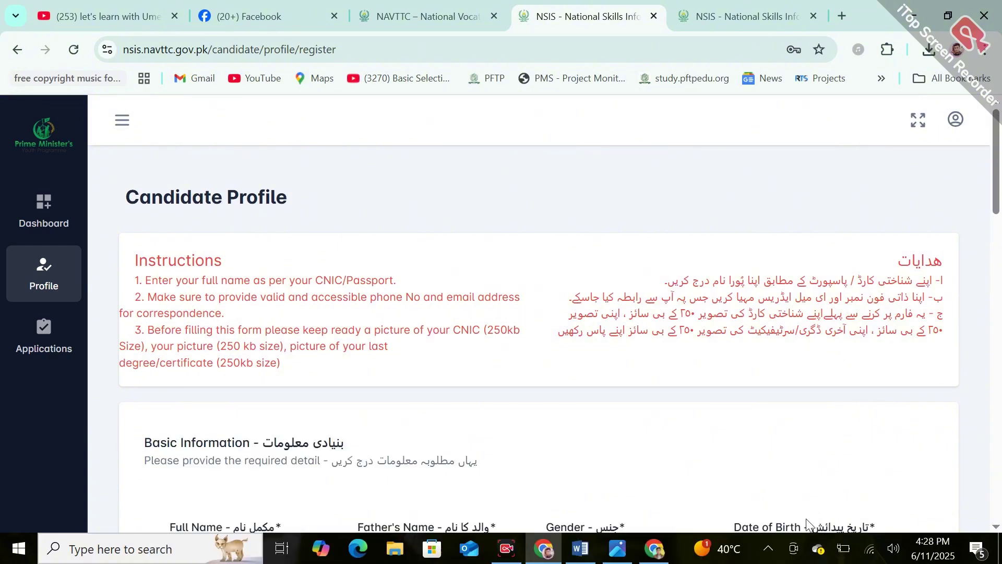
Review the candidate profile's Basic Information section, from the name, residence and postal address fields to the special-status options and record saving.
{"action": "scroll", "coordinate": [807, 522], "scroll_direction": "down", "scroll_amount": 2}
{"action": "scroll", "coordinate": [1000, 204], "scroll_direction": "down", "scroll_amount": 2}
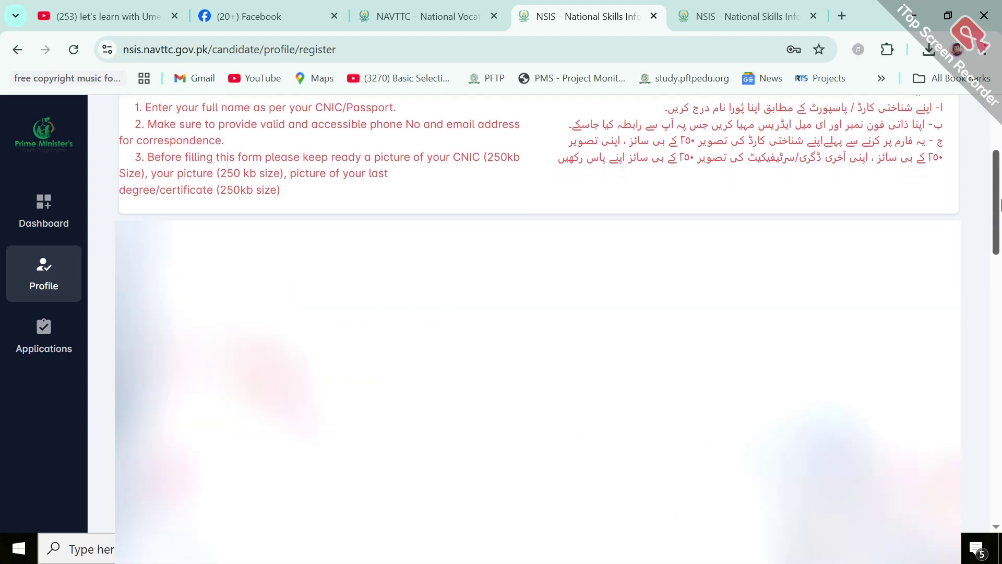
{"action": "left_click_drag", "start_coordinate": [999, 204], "coordinate": [1000, 223]}
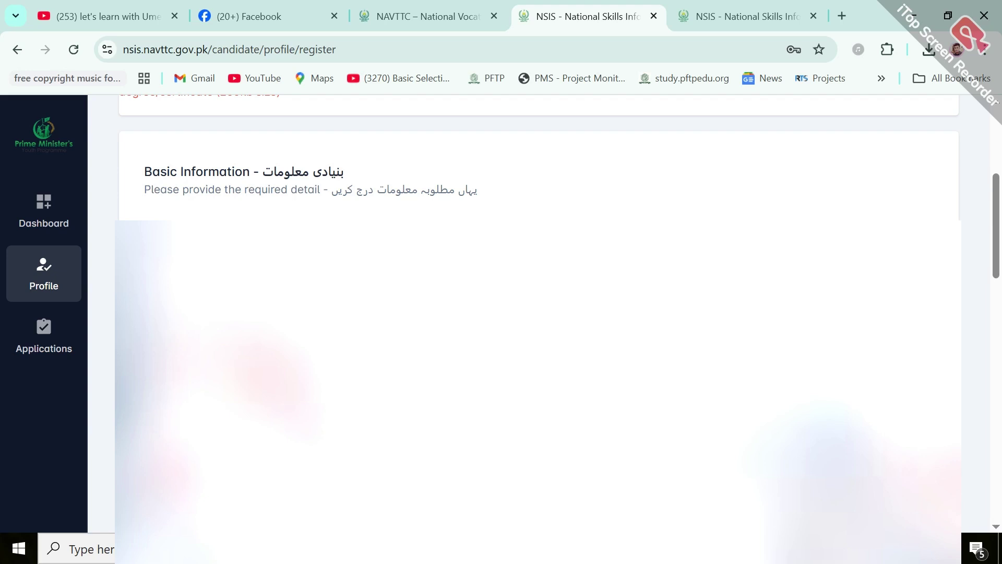
{"action": "scroll", "coordinate": [1000, 246], "scroll_direction": "down", "scroll_amount": 3}
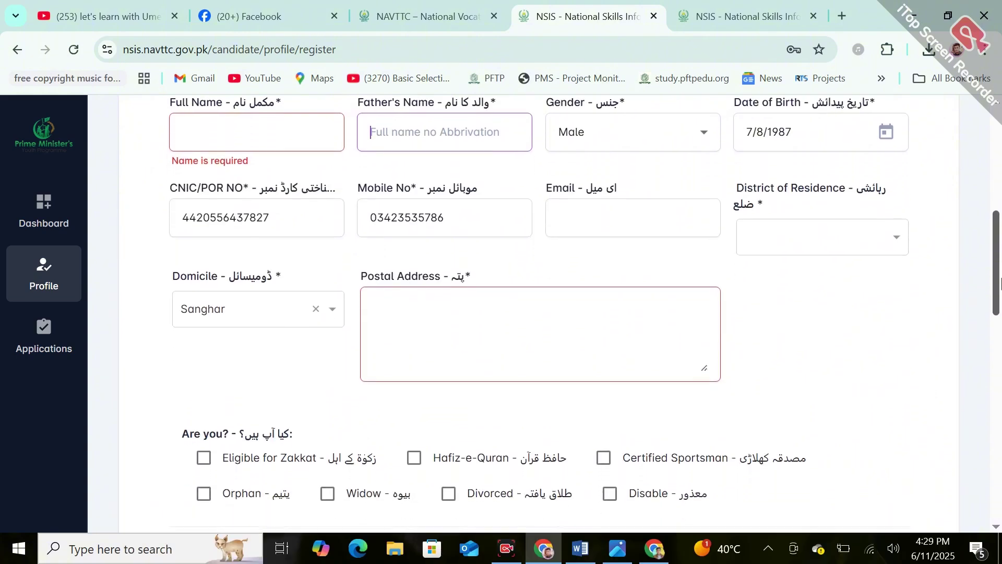
{"action": "left_click", "coordinate": [301, 220]}
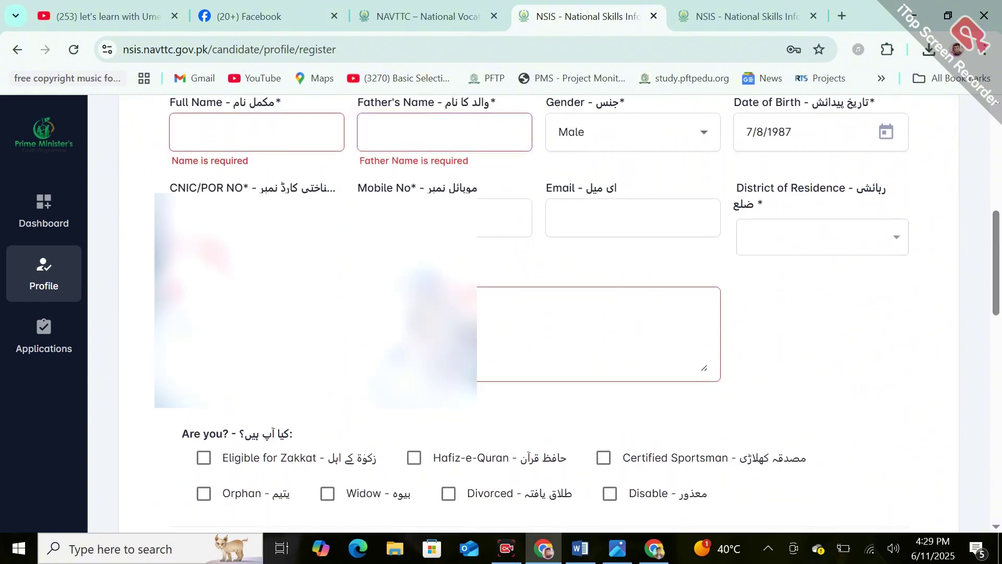
{"action": "left_click", "coordinate": [501, 233]}
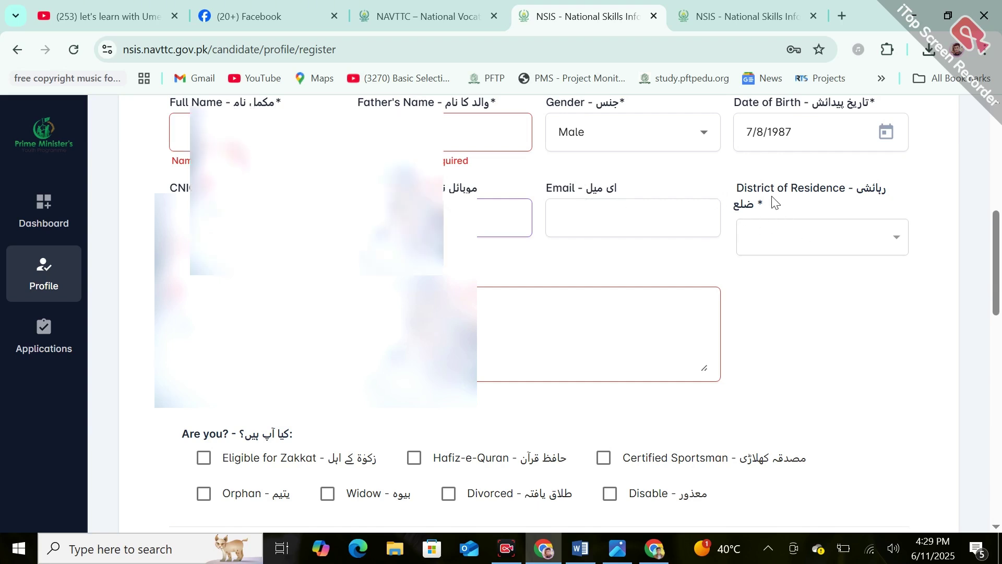
{"action": "scroll", "coordinate": [555, 219], "scroll_direction": "down", "scroll_amount": 2}
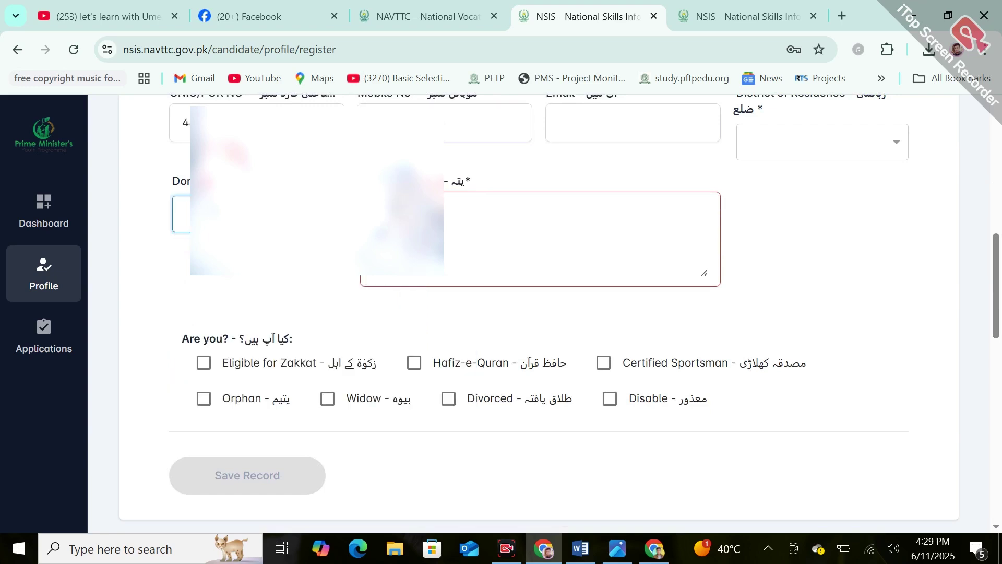
{"action": "left_click_drag", "start_coordinate": [998, 322], "coordinate": [998, 355]}
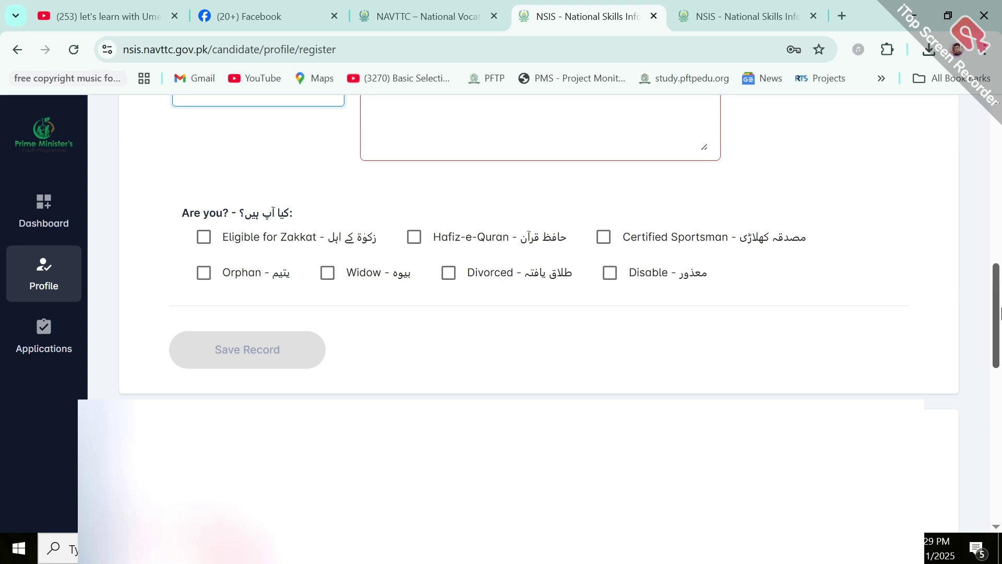
{"action": "scroll", "coordinate": [999, 312], "scroll_direction": "down", "scroll_amount": 3}
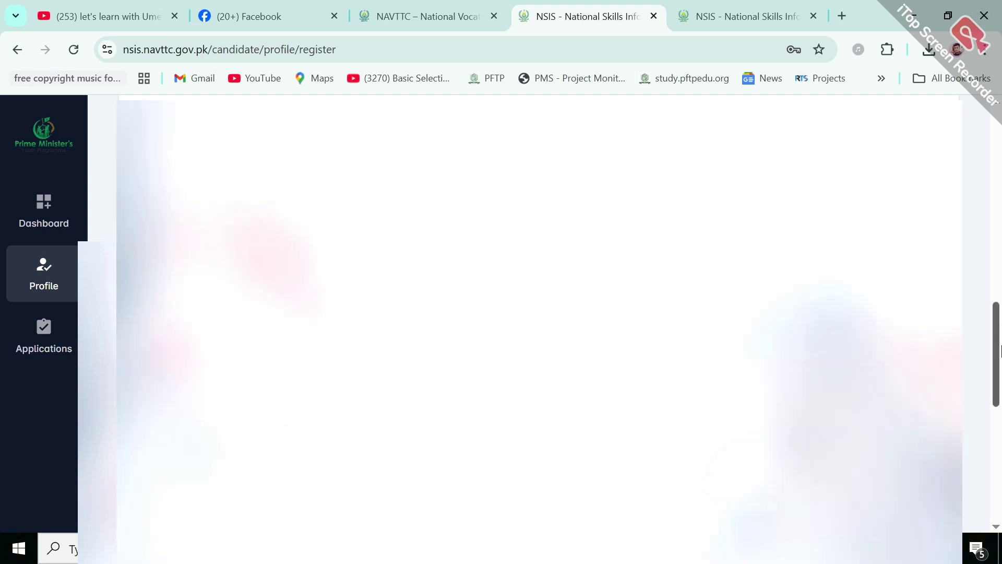
In Qualification Details, choose Bachelors Degree as the qualification and Computer Sciences as the specialization.
{"action": "left_click_drag", "start_coordinate": [1000, 351], "coordinate": [1000, 440]}
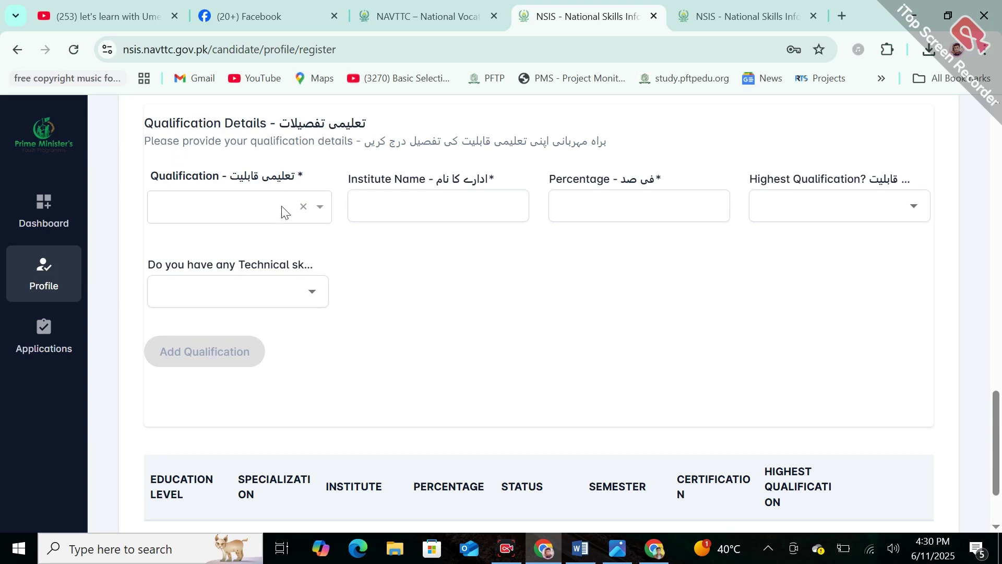
{"action": "left_click", "coordinate": [318, 220]}
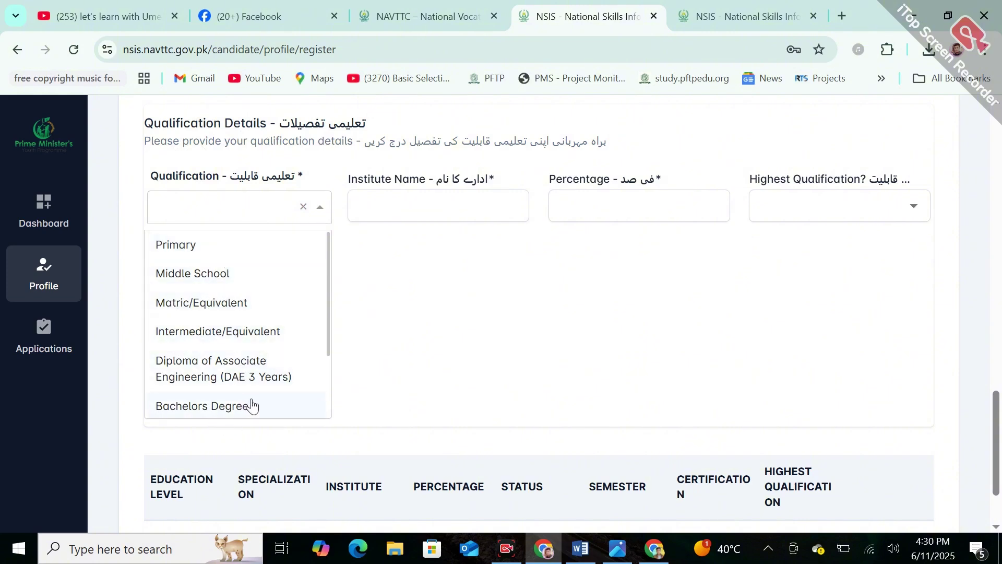
{"action": "left_click", "coordinate": [214, 410]}
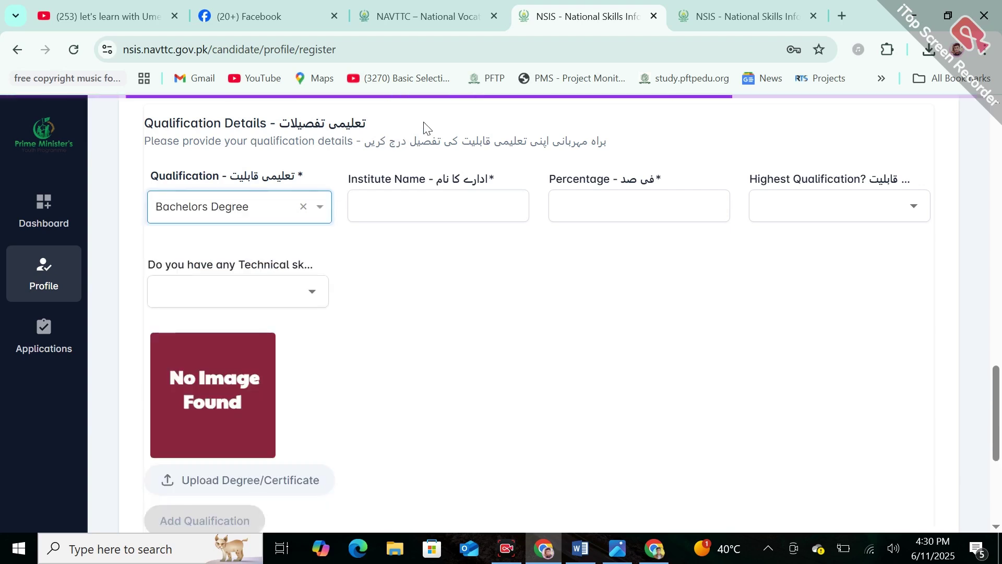
{"action": "left_click", "coordinate": [426, 211]}
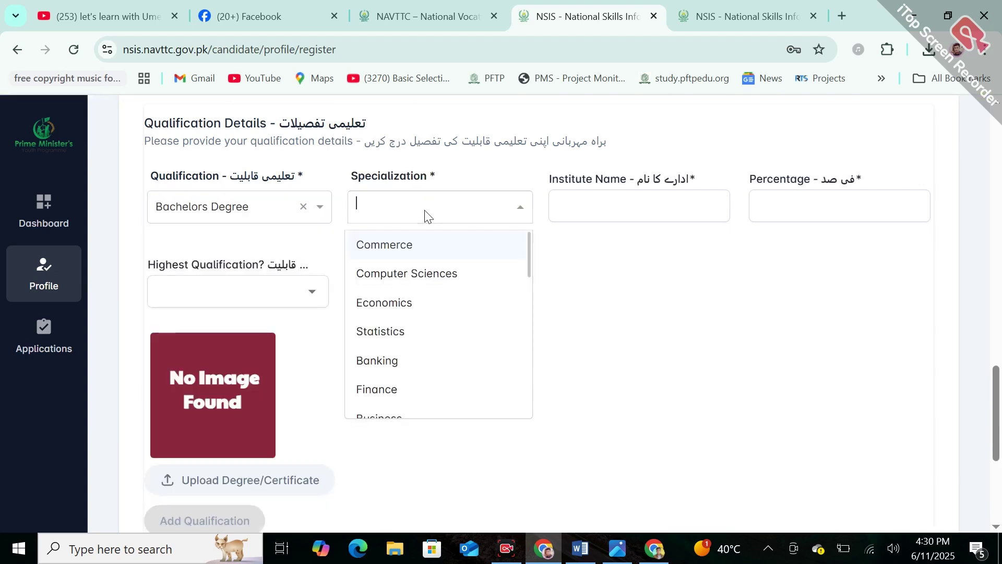
{"action": "left_click", "coordinate": [406, 279]}
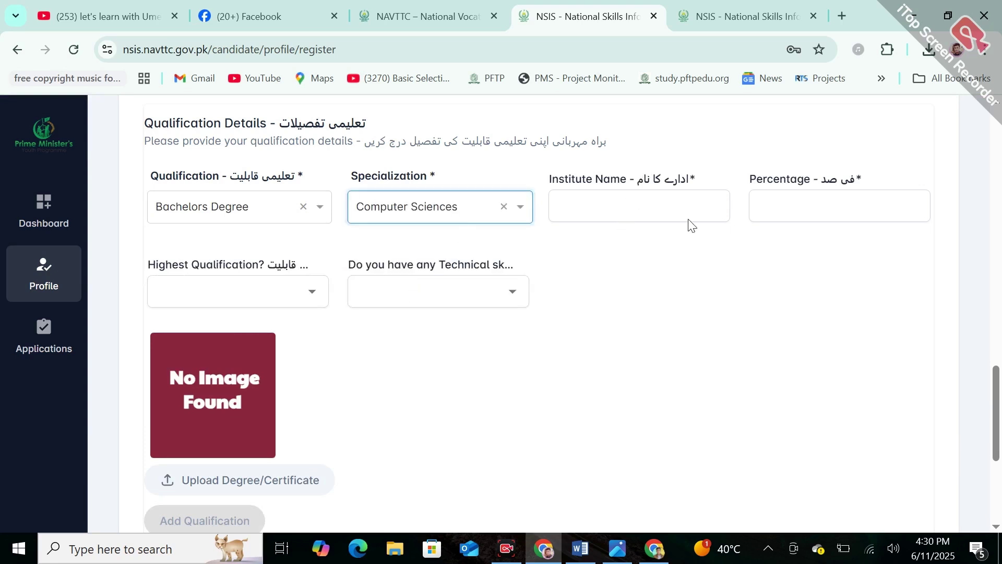
Check the Highest Qualification choices, answer Yes to having a technical skill, and review the degree upload area.
{"action": "left_click", "coordinate": [225, 304]}
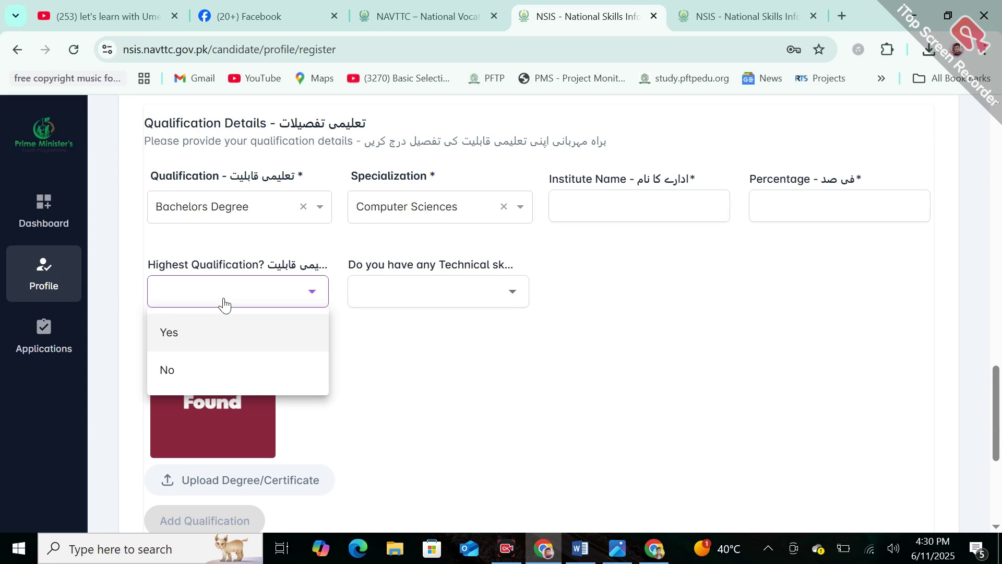
{"action": "left_click", "coordinate": [388, 296]}
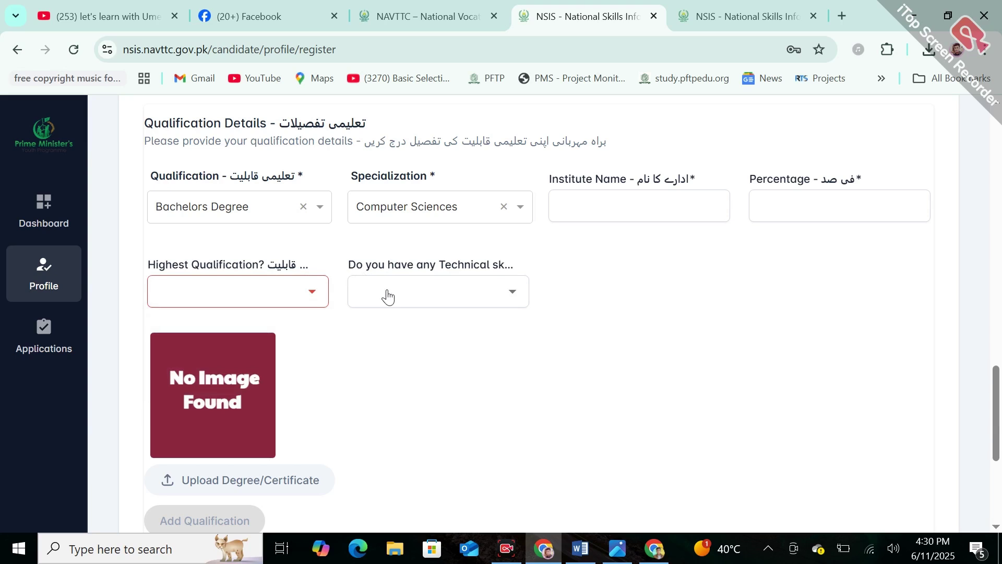
{"action": "left_click", "coordinate": [456, 297]}
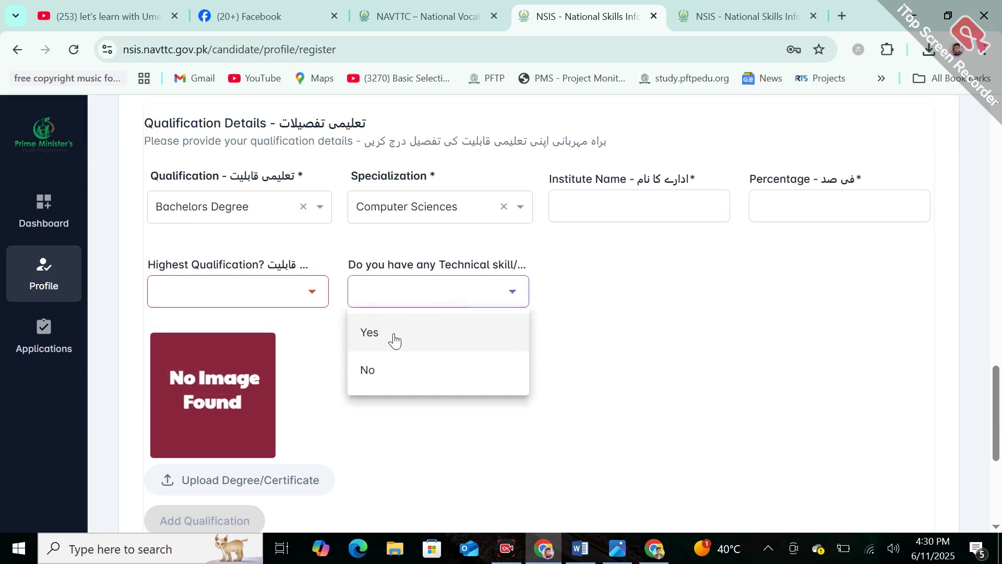
{"action": "left_click", "coordinate": [394, 339]}
{"action": "left_click_drag", "start_coordinate": [998, 416], "coordinate": [999, 440]}
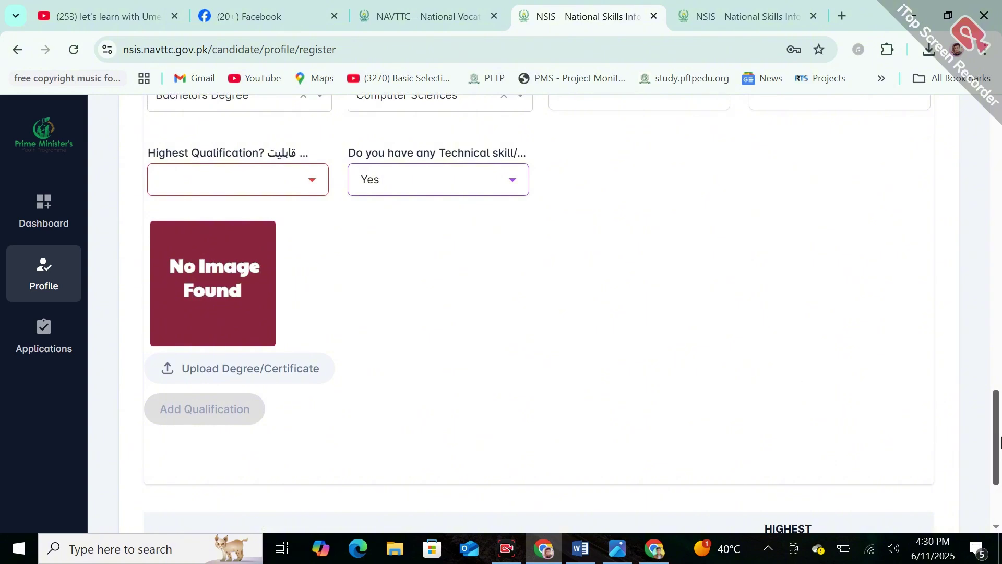
{"action": "scroll", "coordinate": [999, 443], "scroll_direction": "down", "scroll_amount": 3}
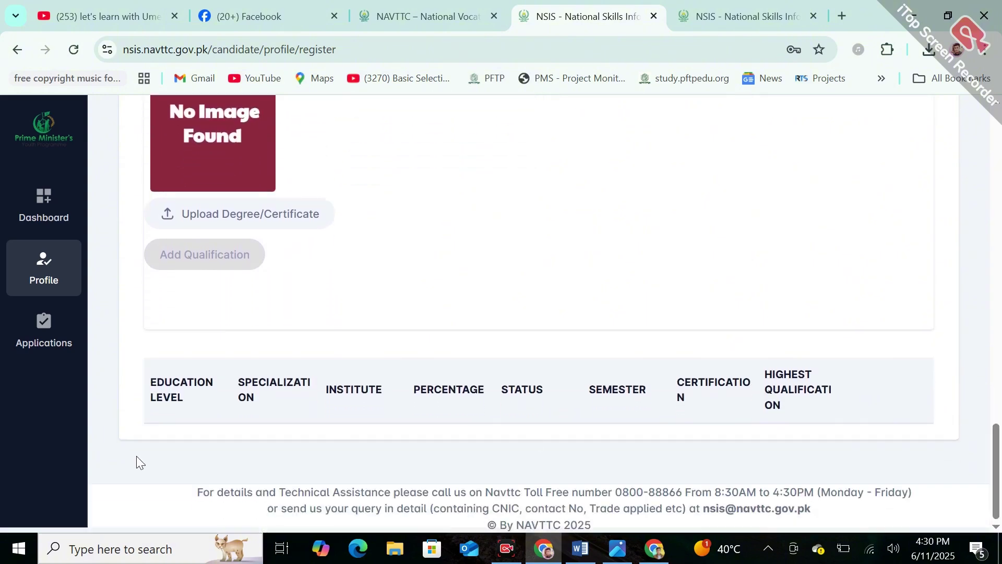
Go to the candidate's Applications page and look through the trades offered for the second preference.
{"action": "left_click", "coordinate": [45, 338]}
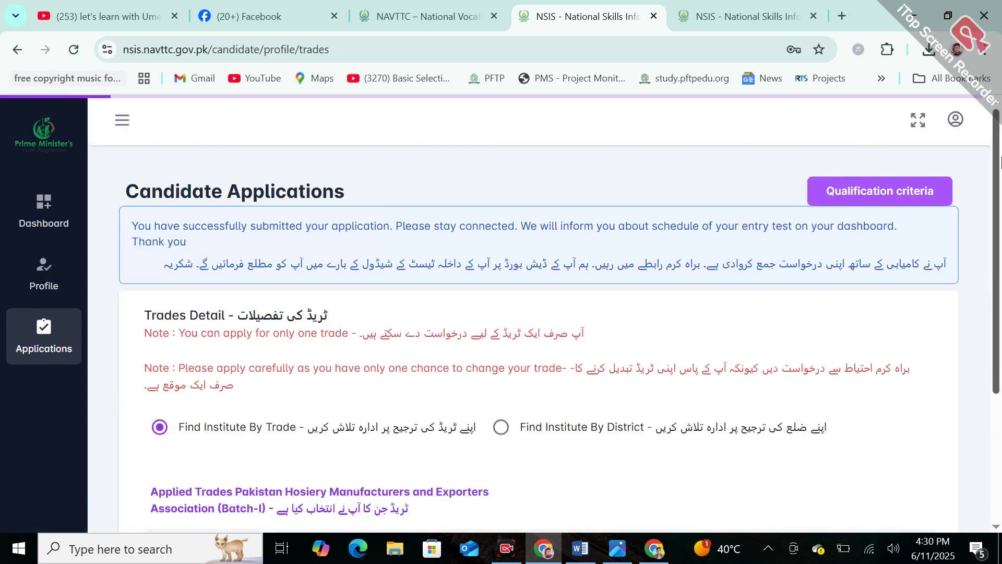
{"action": "scroll", "coordinate": [1001, 180], "scroll_direction": "down", "scroll_amount": 3}
{"action": "scroll", "coordinate": [1000, 180], "scroll_direction": "down", "scroll_amount": 2}
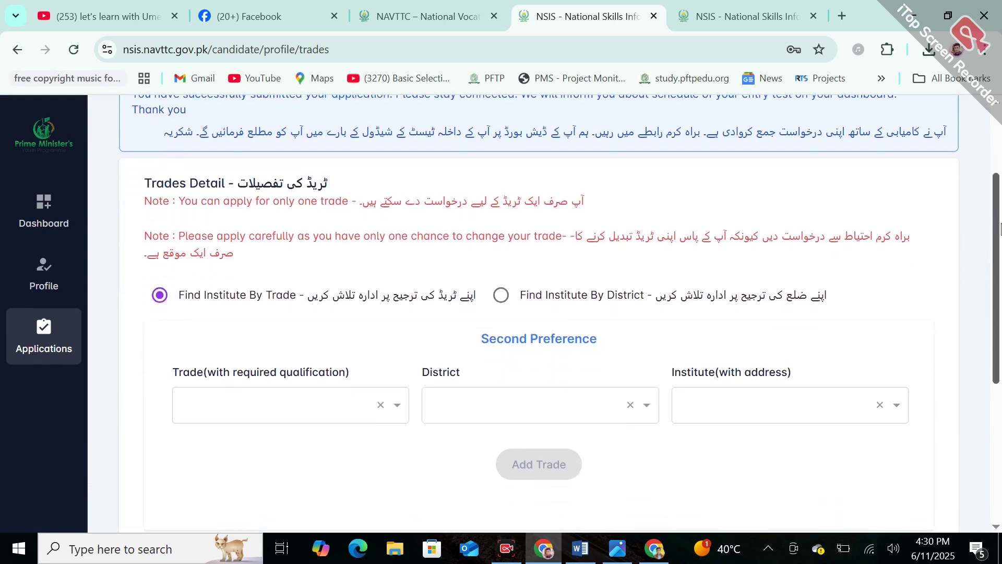
{"action": "left_click", "coordinate": [248, 407]}
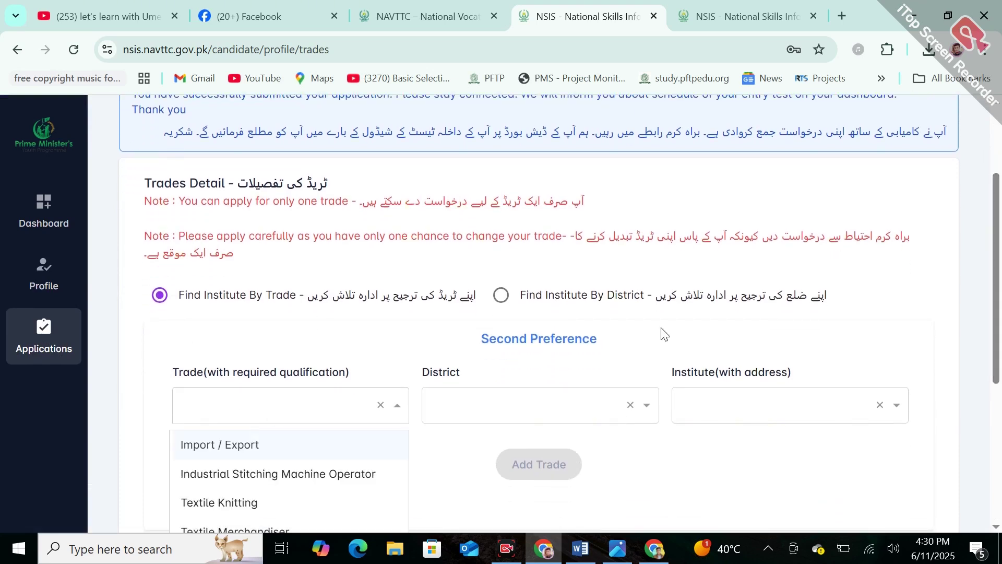
{"action": "scroll", "coordinate": [999, 277], "scroll_direction": "down", "scroll_amount": 2}
{"action": "scroll", "coordinate": [1001, 276], "scroll_direction": "down", "scroll_amount": 2}
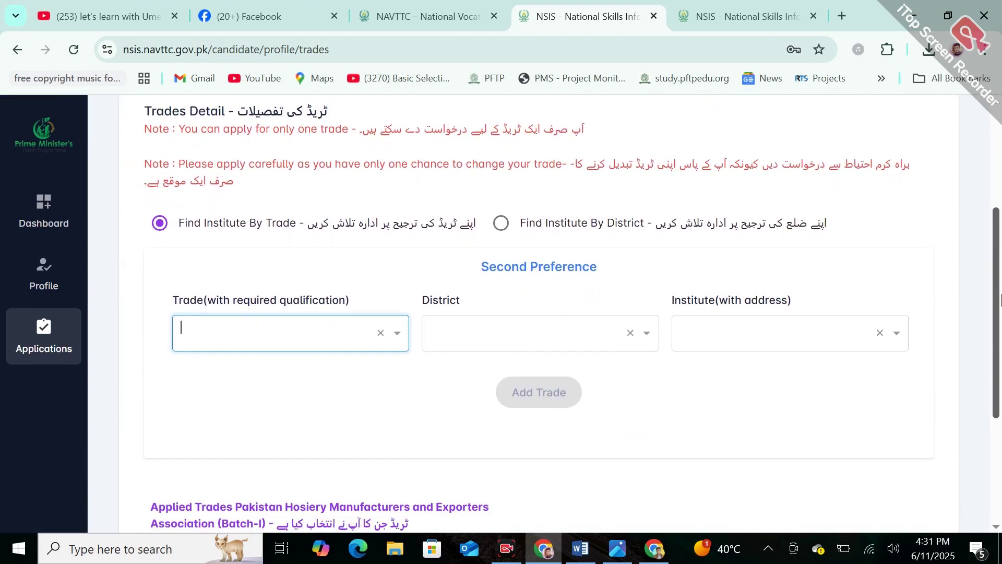
Fill in the second preference with the Import / Export trade, Karachi central district and PHMA Institute Nazimabad Campus.
{"action": "left_click", "coordinate": [245, 317]}
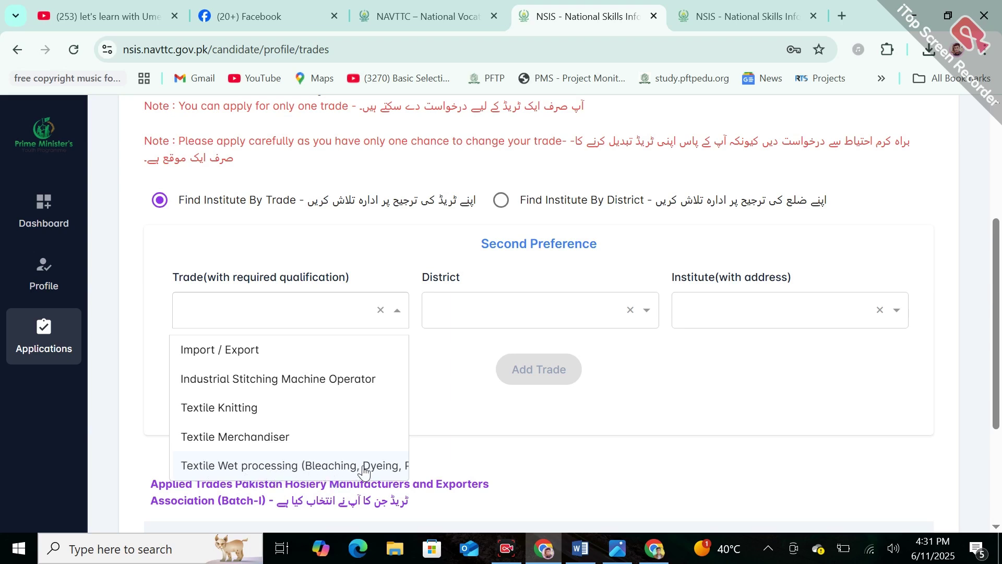
{"action": "left_click", "coordinate": [230, 356]}
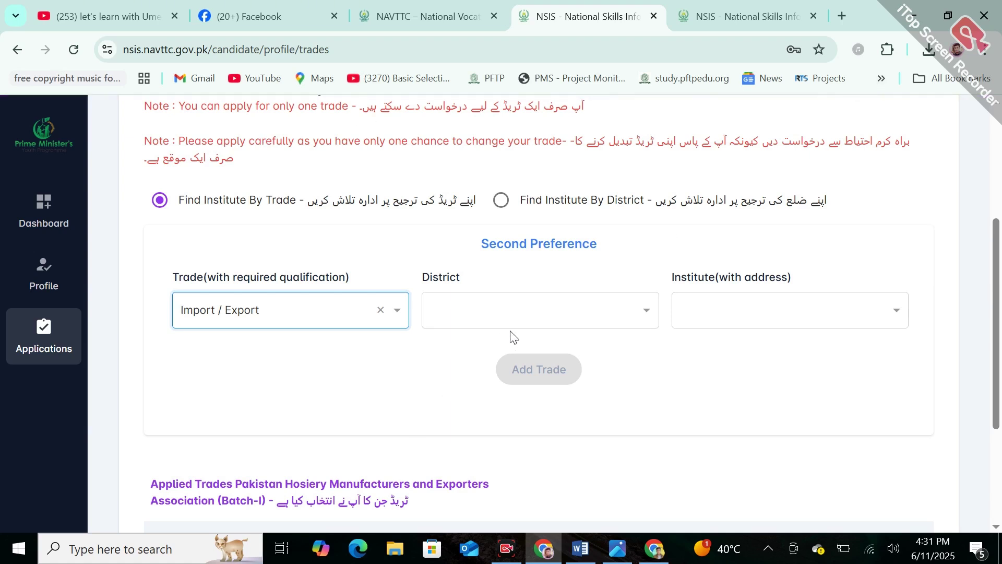
{"action": "left_click", "coordinate": [549, 318]}
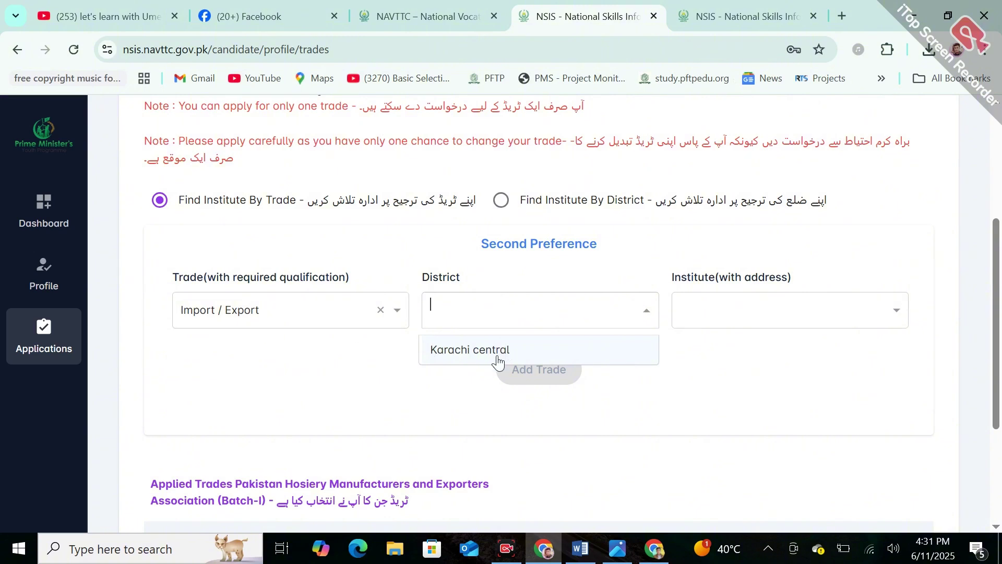
{"action": "left_click", "coordinate": [552, 352]}
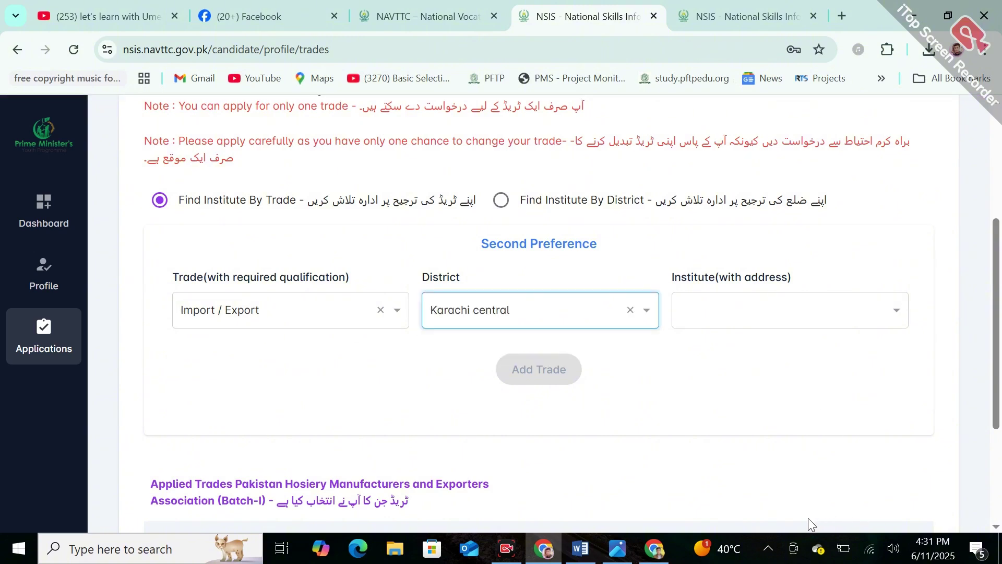
{"action": "left_click", "coordinate": [760, 322]}
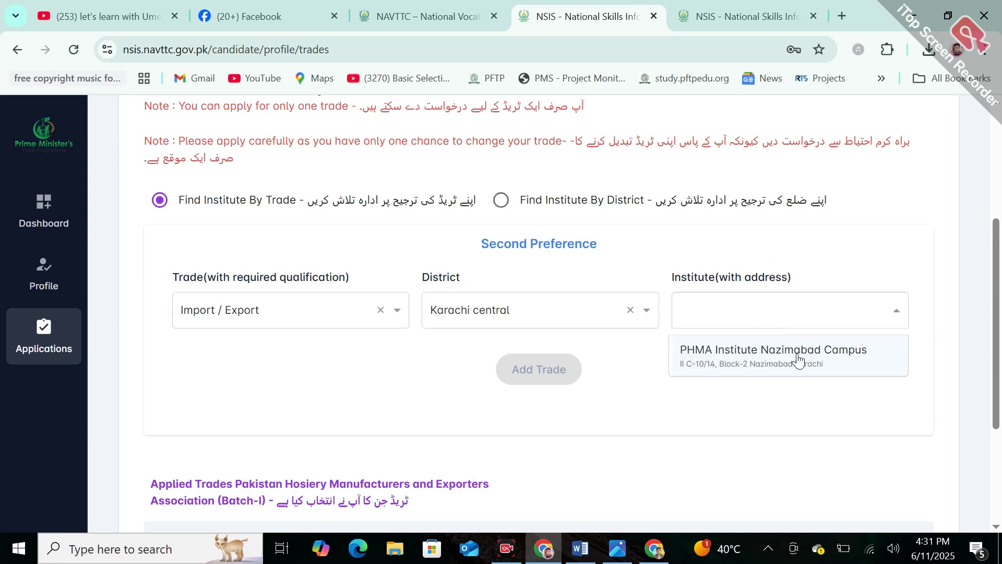
{"action": "left_click", "coordinate": [737, 359]}
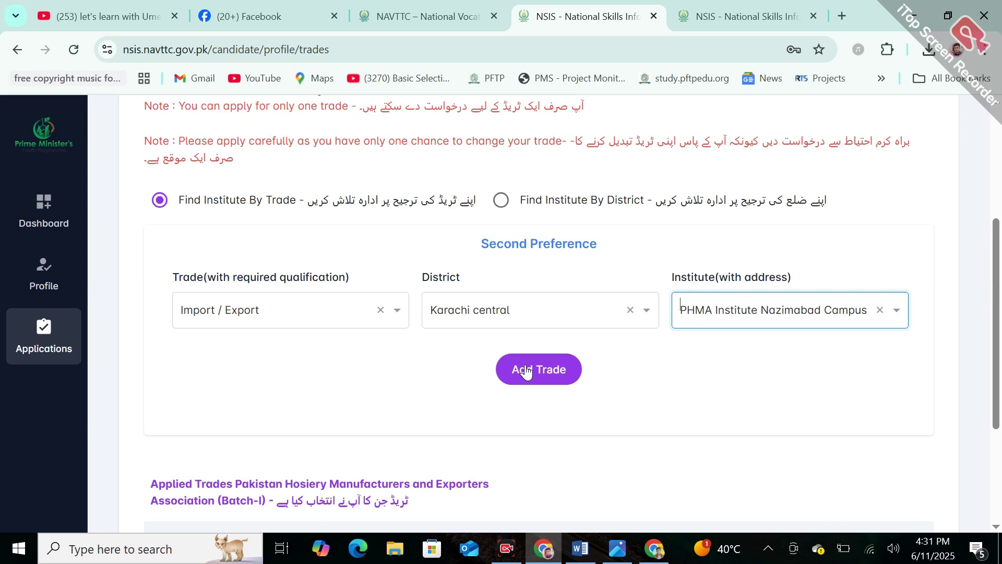
Check the submitted application's status on the candidate dashboard and return to the account sign-up form.
{"action": "left_click", "coordinate": [43, 217]}
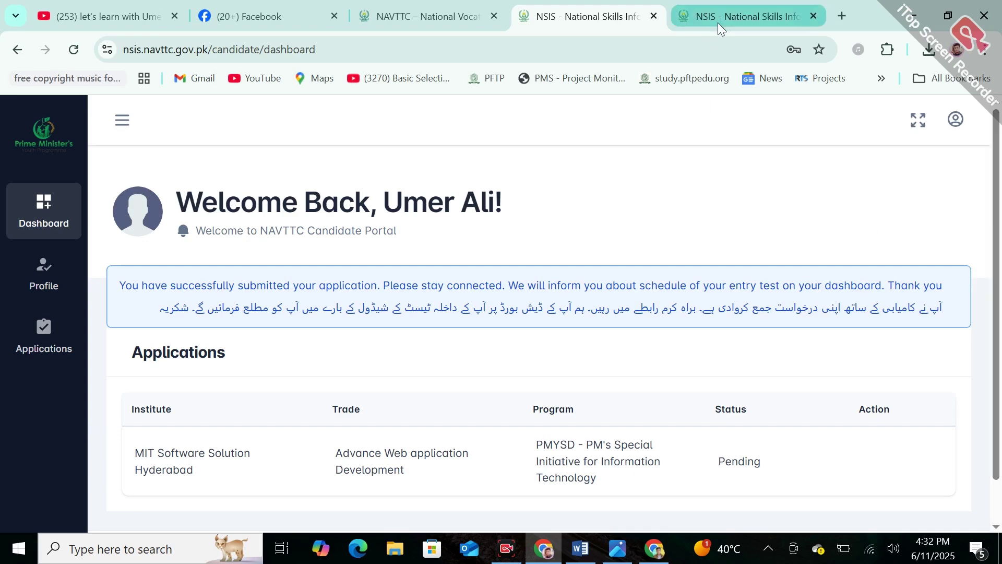
{"action": "left_click", "coordinate": [719, 6]}
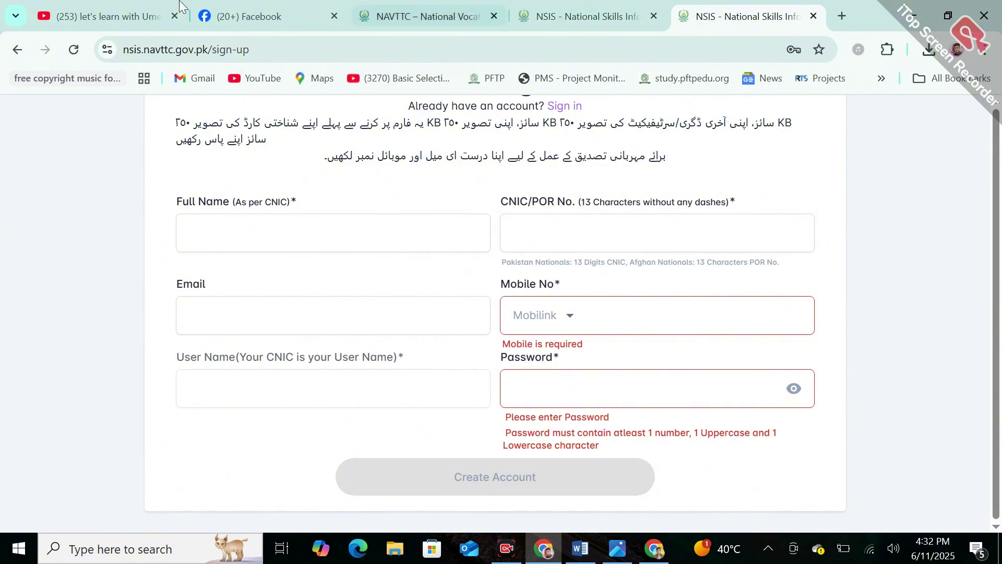
Show the presenter's Facebook page, and look over the home page of the matching YouTube channel.
{"action": "left_click", "coordinate": [270, 8]}
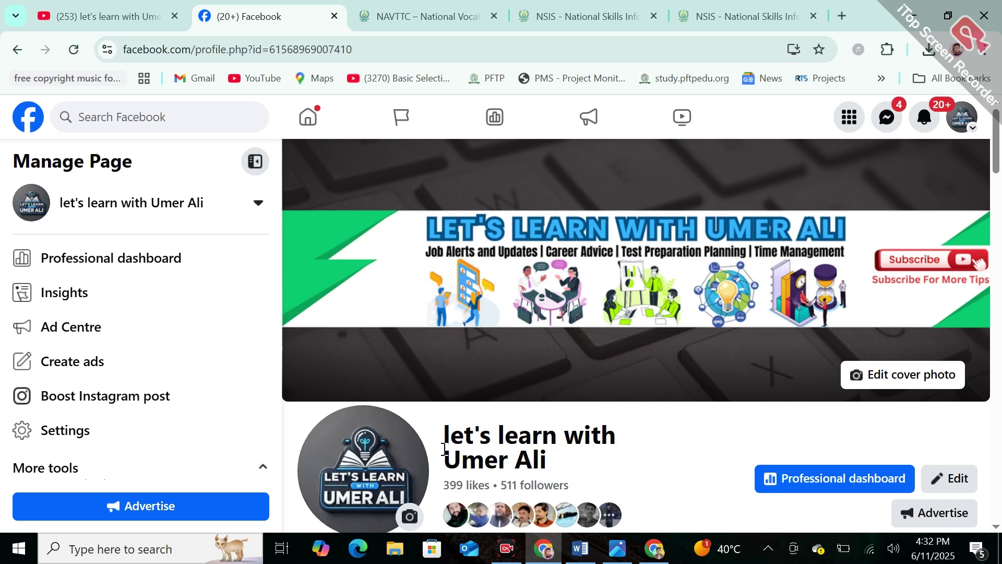
{"action": "left_click", "coordinate": [99, 16]}
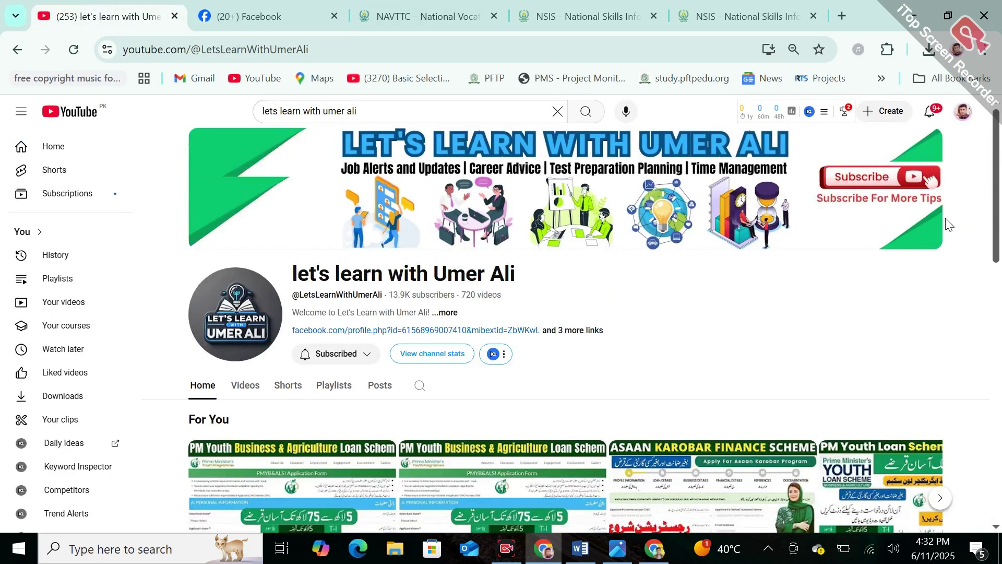
{"action": "left_click_drag", "start_coordinate": [1000, 154], "coordinate": [1000, 166]}
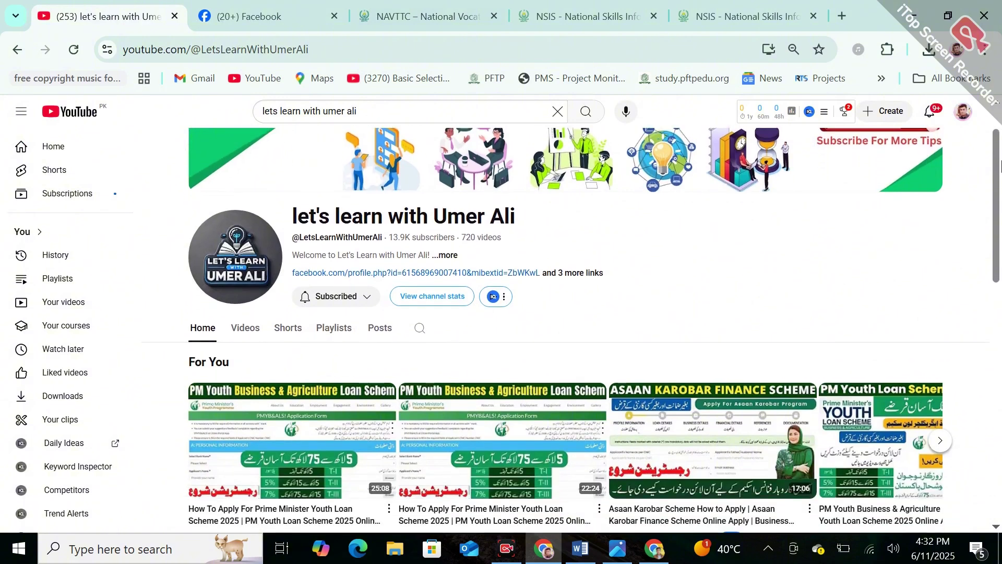
{"action": "left_click_drag", "start_coordinate": [1001, 166], "coordinate": [1000, 192]}
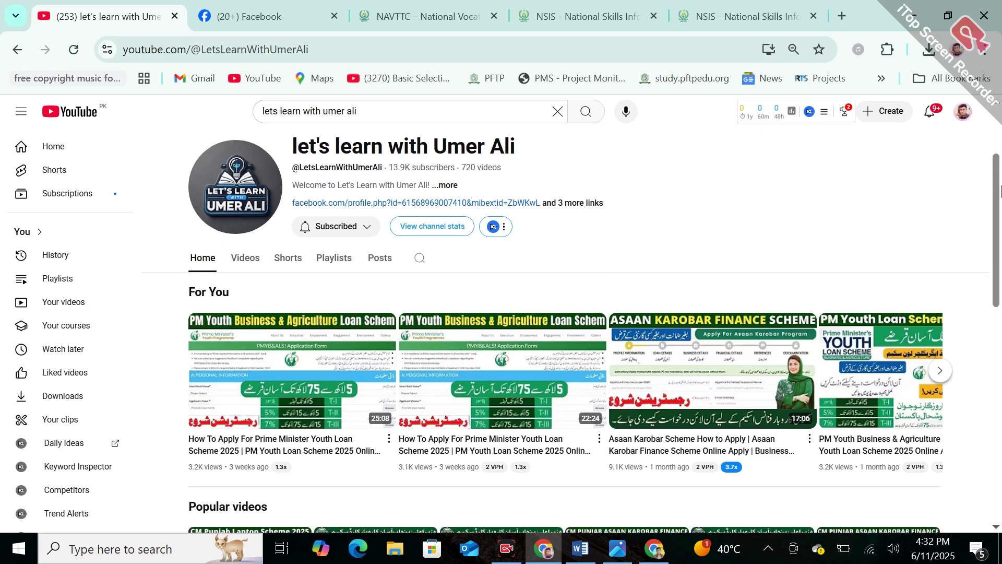